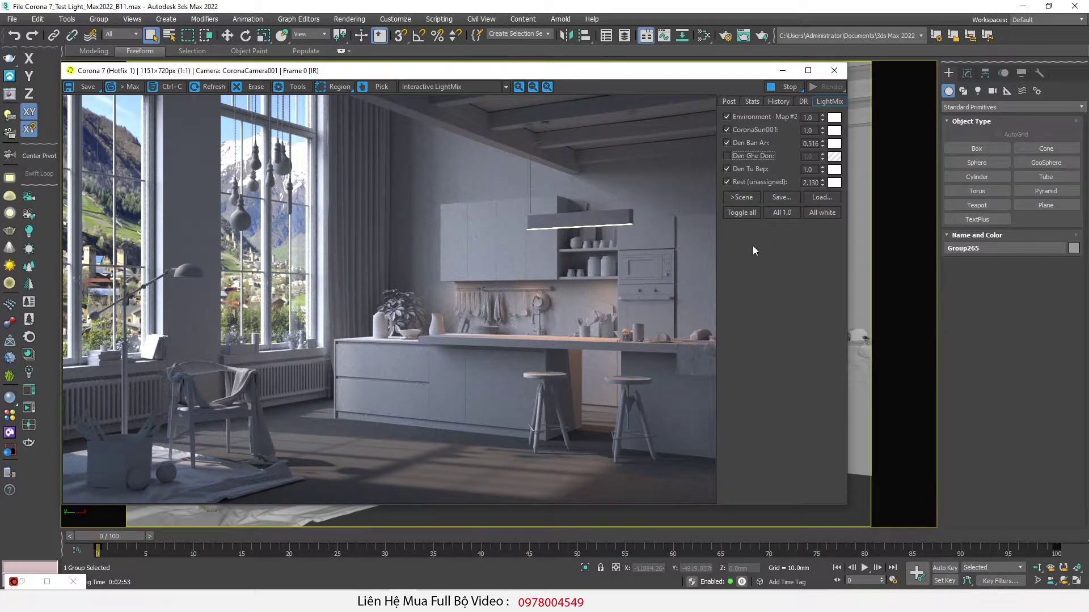
- Compare the render by toggling all LightMix lights together and switching the CoronaSun001 and Den Tu Bep layers individually
left_click(751, 212)
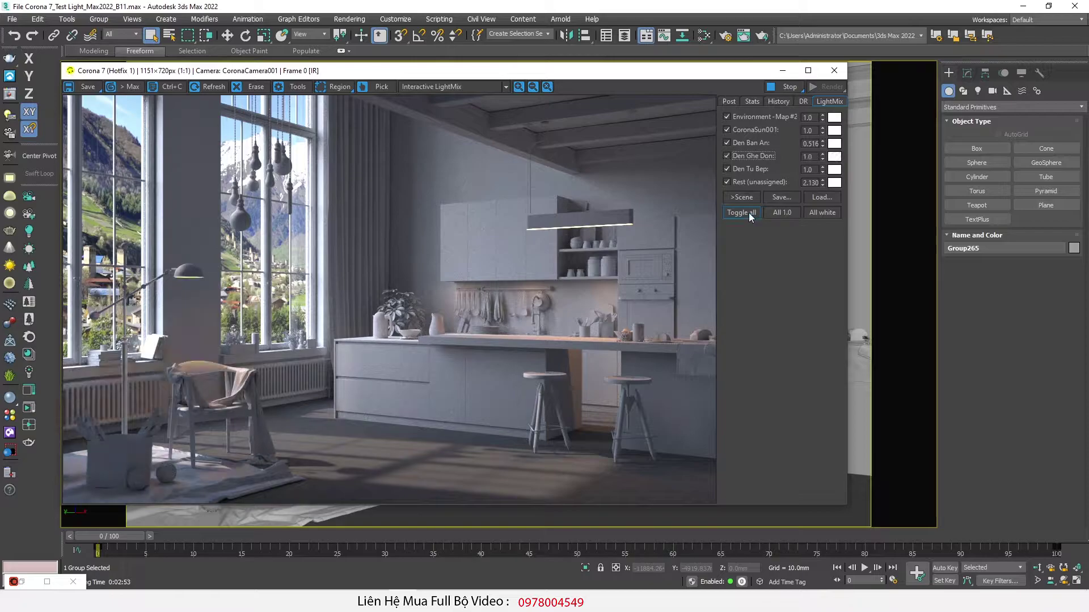
left_click(748, 212)
left_click(749, 213)
left_click(724, 132)
left_click(728, 169)
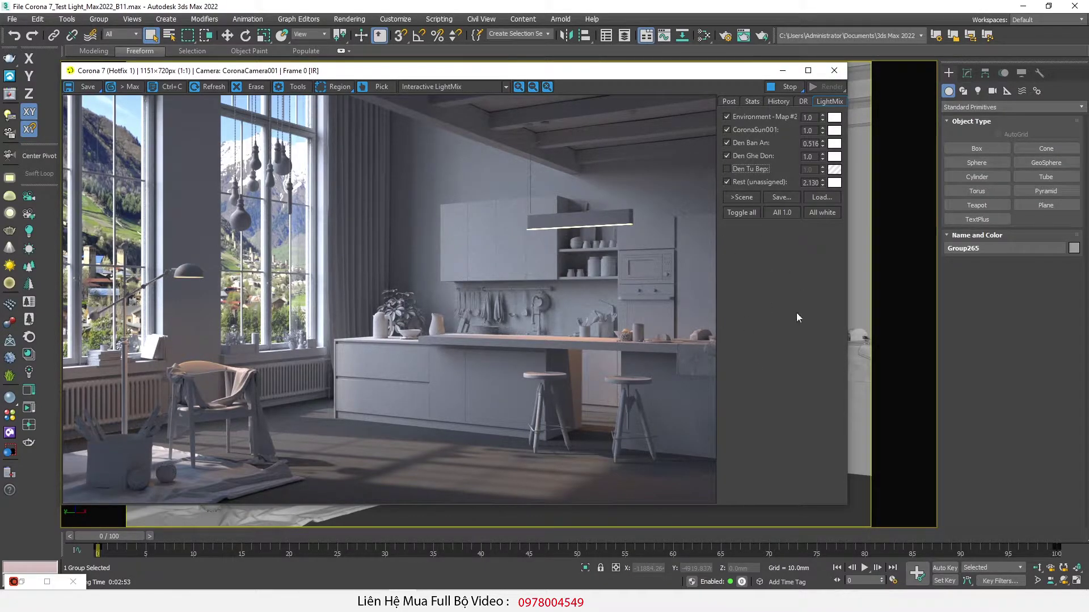
left_click(749, 215)
left_click(741, 212)
left_click(741, 213)
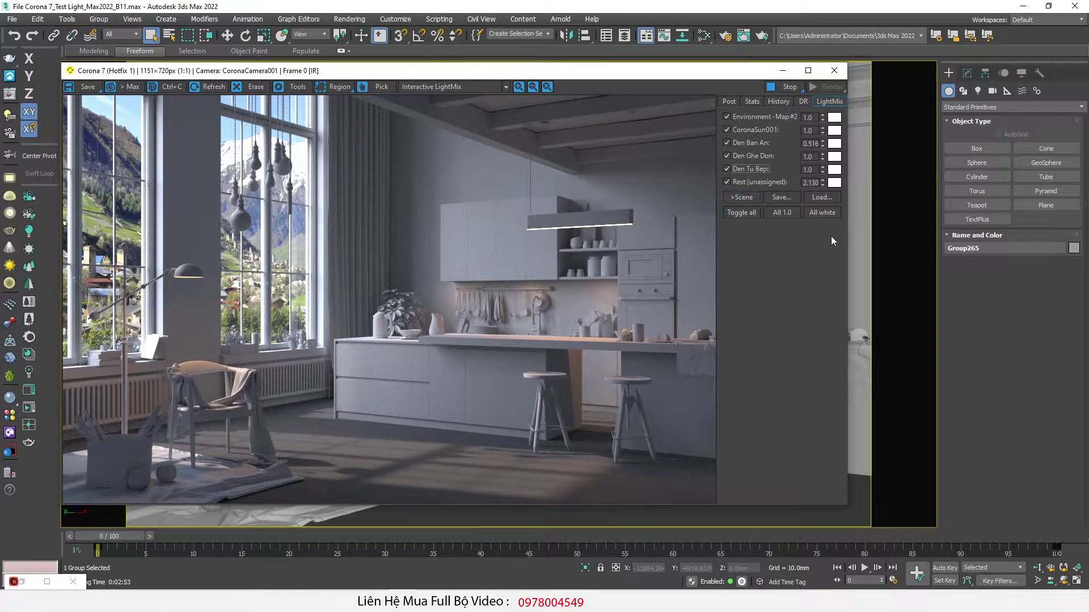
- Review the frame buffer's distributed rendering, history, statistics and post-processing settings, collapsing the Tone Mapping section
left_click(798, 101)
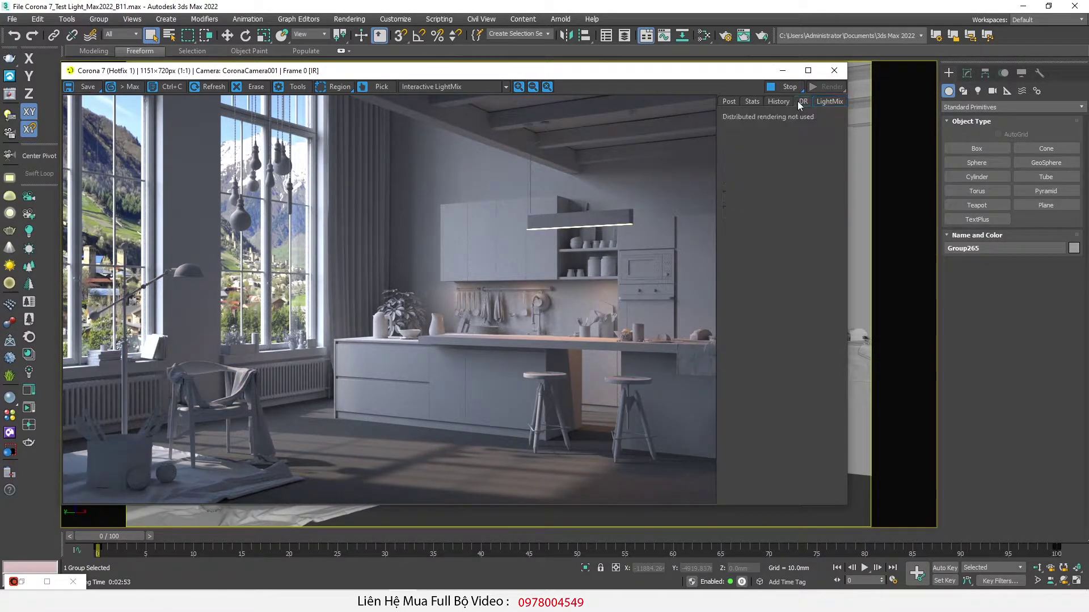
left_click(778, 101)
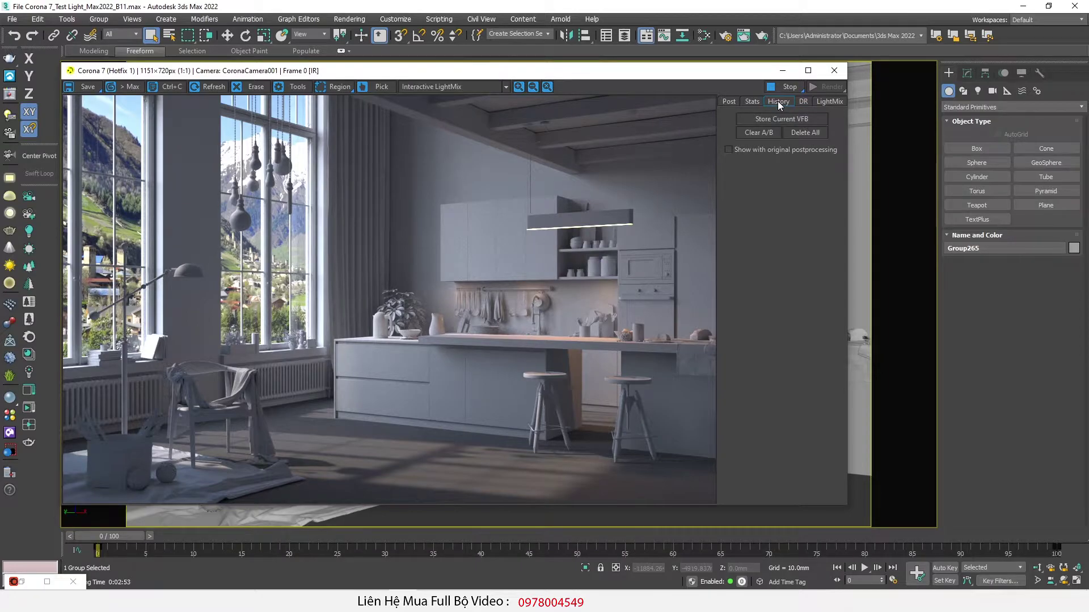
left_click(751, 102)
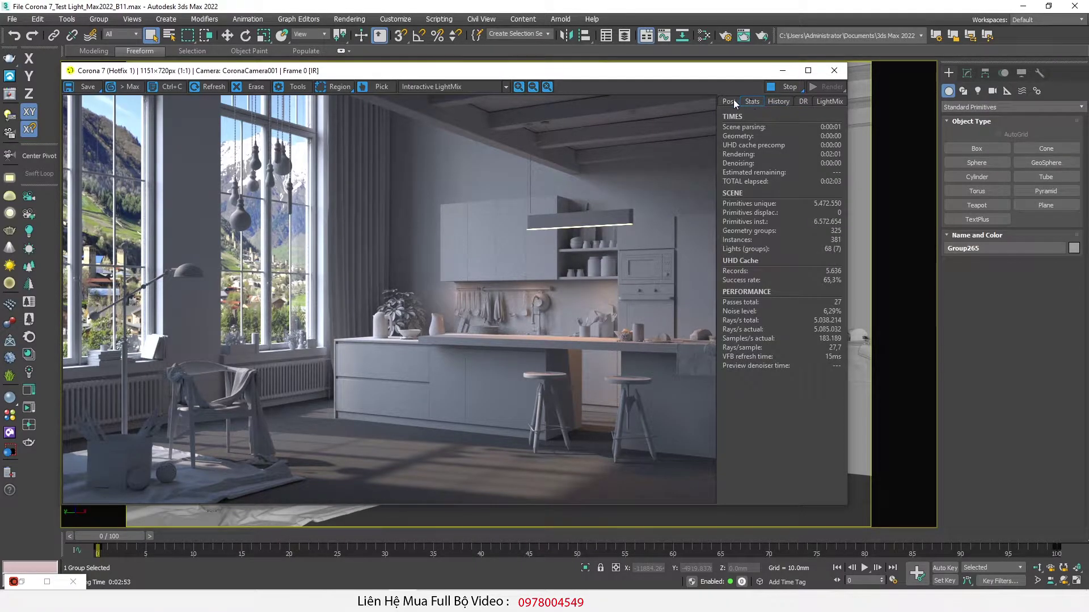
left_click(729, 101)
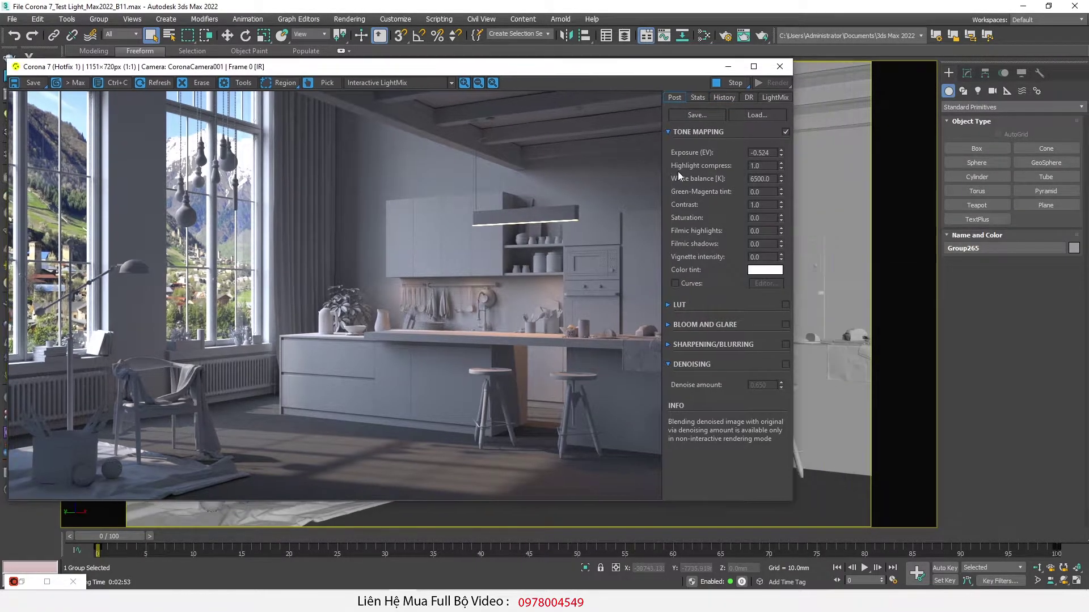
left_click(668, 131)
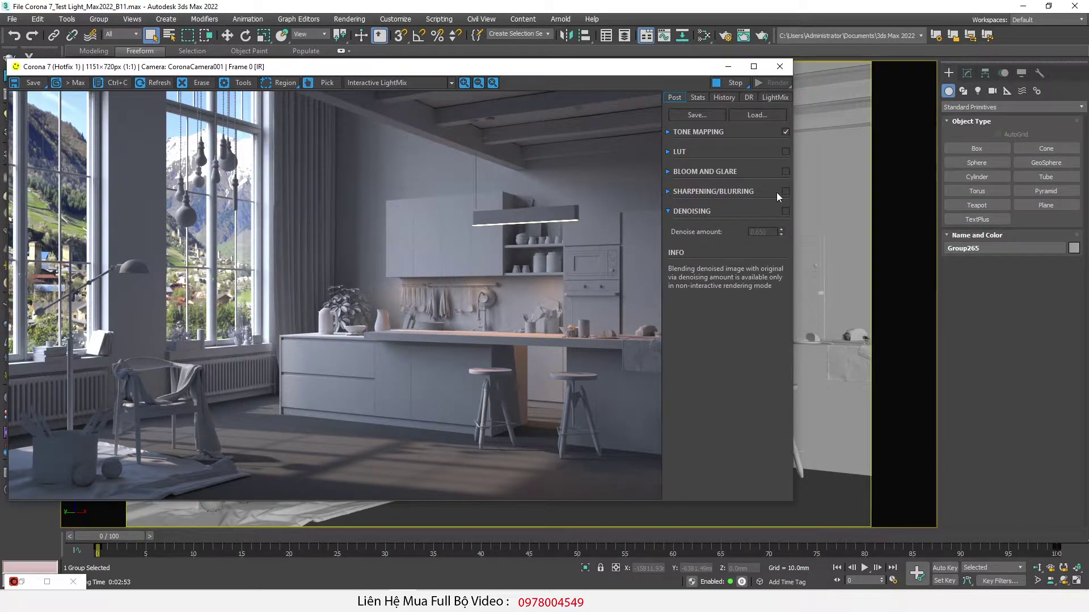
left_click_drag(583, 67, 574, 67)
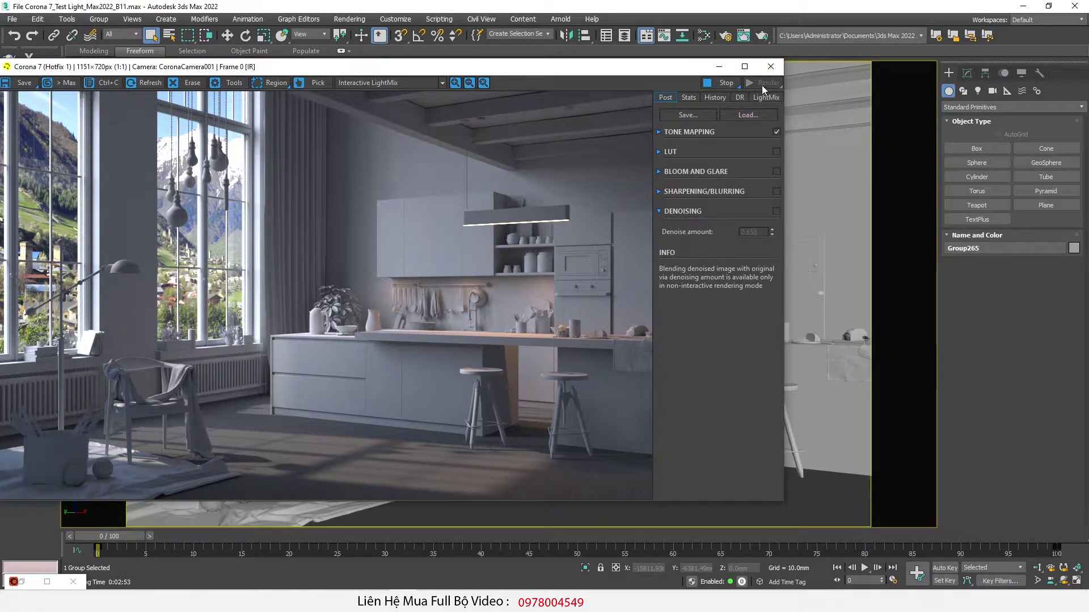
- Stop the interactive render and open Render Setup, placing it beside the frame buffer
left_click(724, 83)
left_click(725, 35)
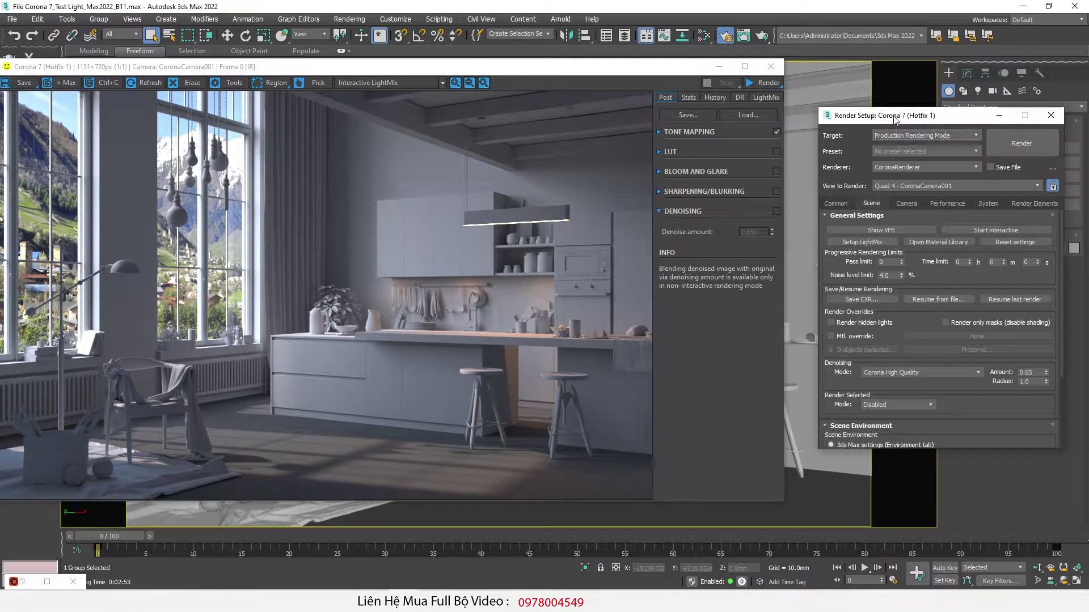
left_click_drag(902, 115, 857, 59)
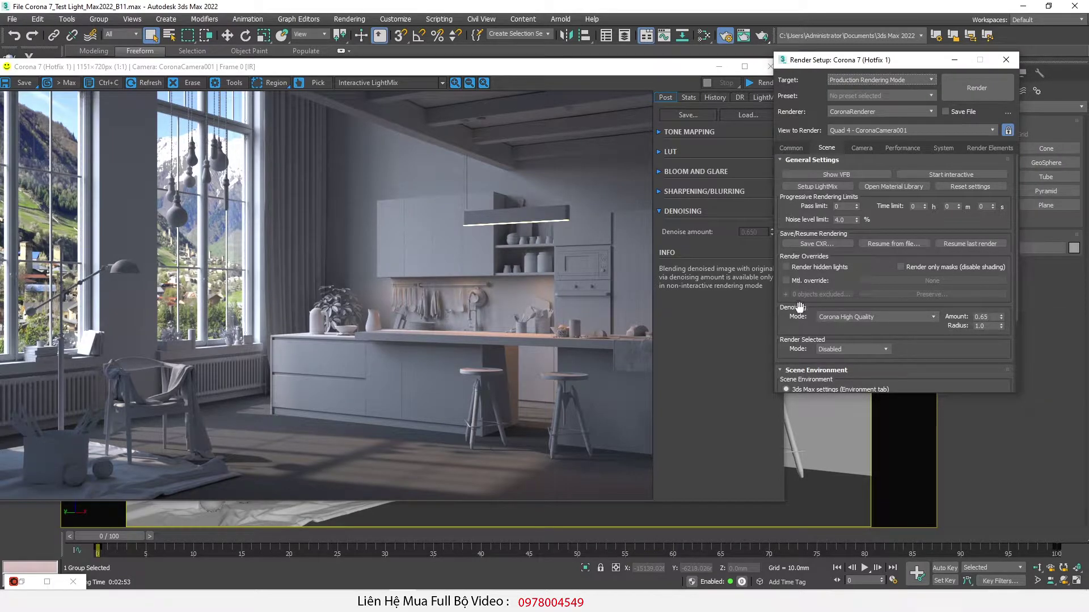
left_click_drag(849, 58, 879, 72)
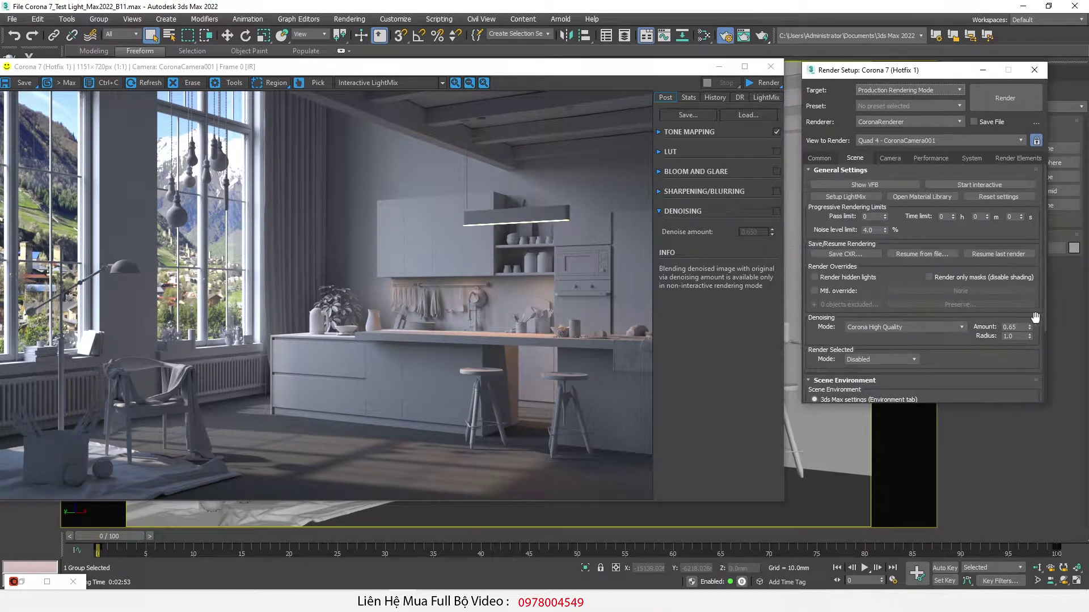
- Try different denoising amounts and radii in the render settings, leaving the amount at 0.63 and the radius at 1
left_click_drag(1029, 327, 1025, 355)
left_click_drag(1029, 329, 1030, 300)
mouse_move(1032, 340)
left_click_drag(1029, 336, 1029, 361)
left_click_drag(1033, 337, 1032, 317)
double_click(1020, 336)
type("1")
key("Return")
left_click_drag(703, 67, 692, 67)
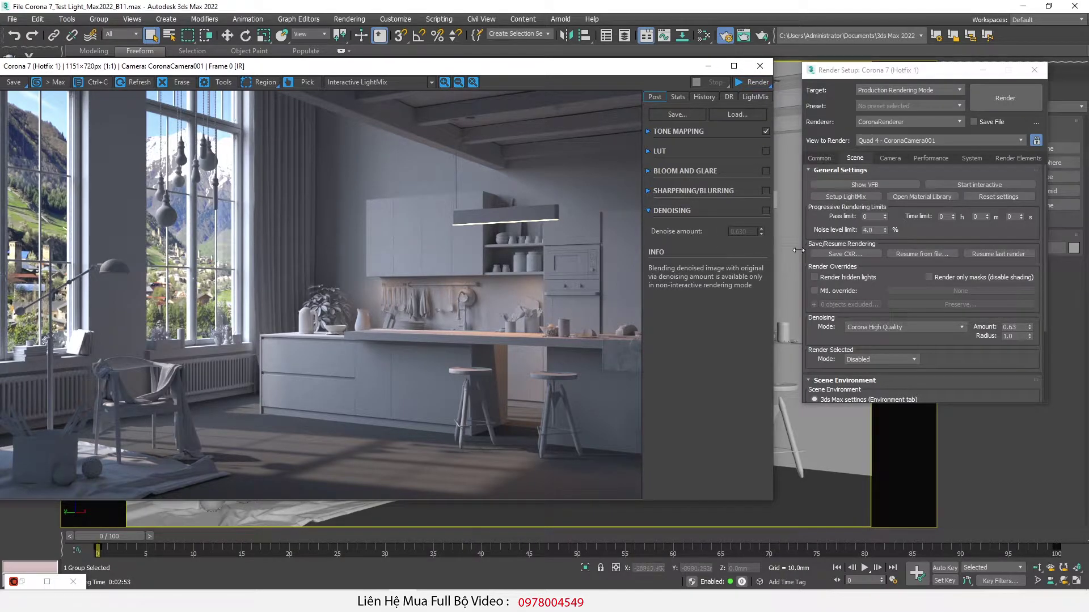
- Set the progressive rendering pass limit to 10 and render the camera view
left_click(870, 217)
type("10")
left_click(748, 83)
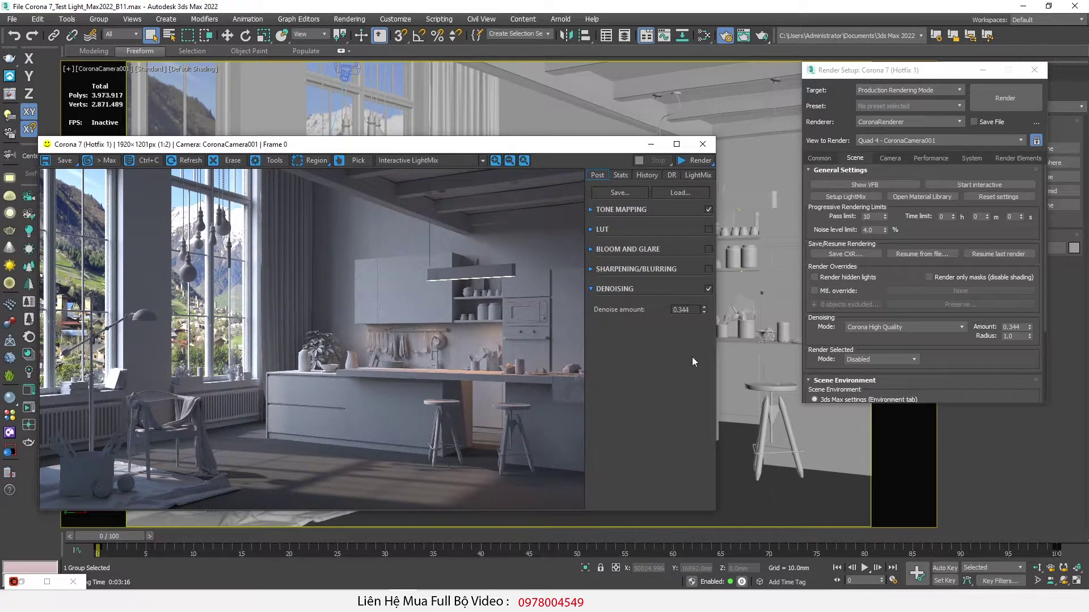
- Vary the finished render's denoise amount up to 0.656 while examining the kitchen cabinets up close
left_click_drag(704, 309, 706, 267)
scroll(447, 298, "up", 1)
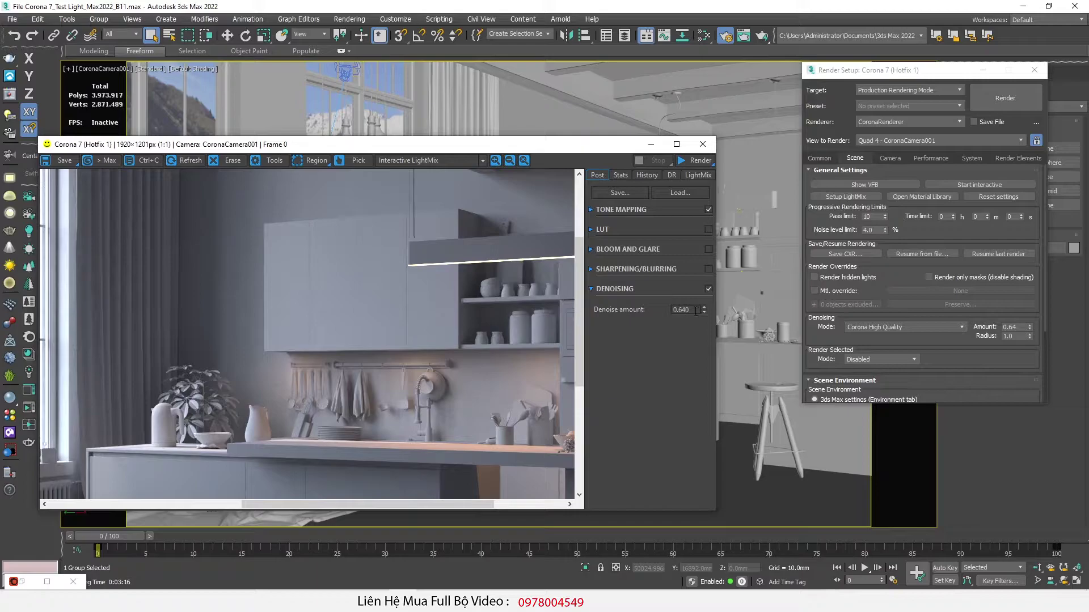
left_click_drag(704, 309, 702, 278)
left_click_drag(704, 310, 701, 273)
- Compare the BEAUTY and Interactive LightMix render elements by switching the displayed channel between them
left_click(431, 160)
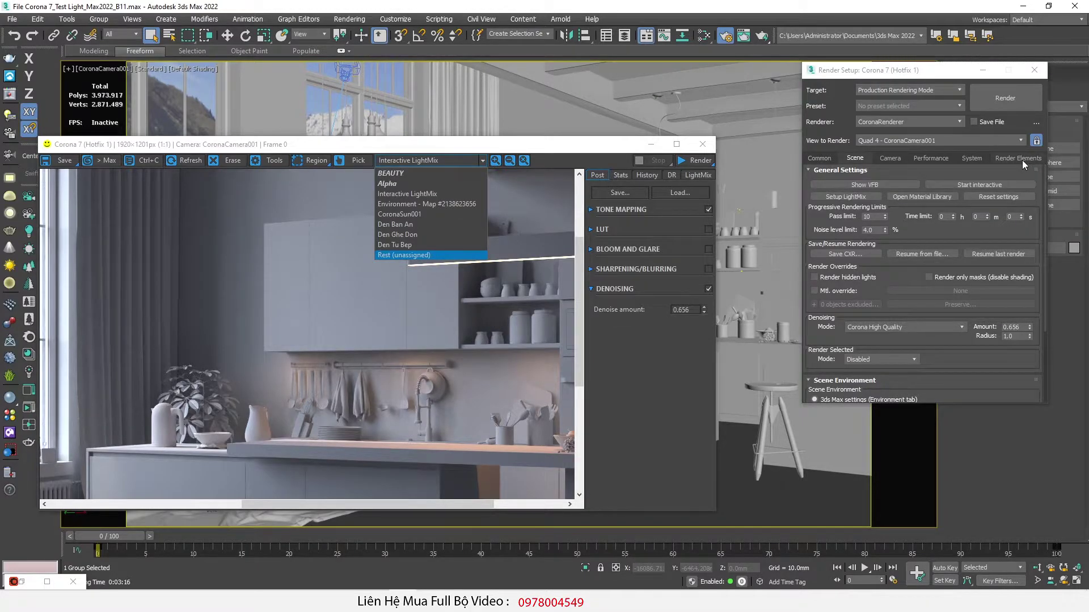
left_click(414, 174)
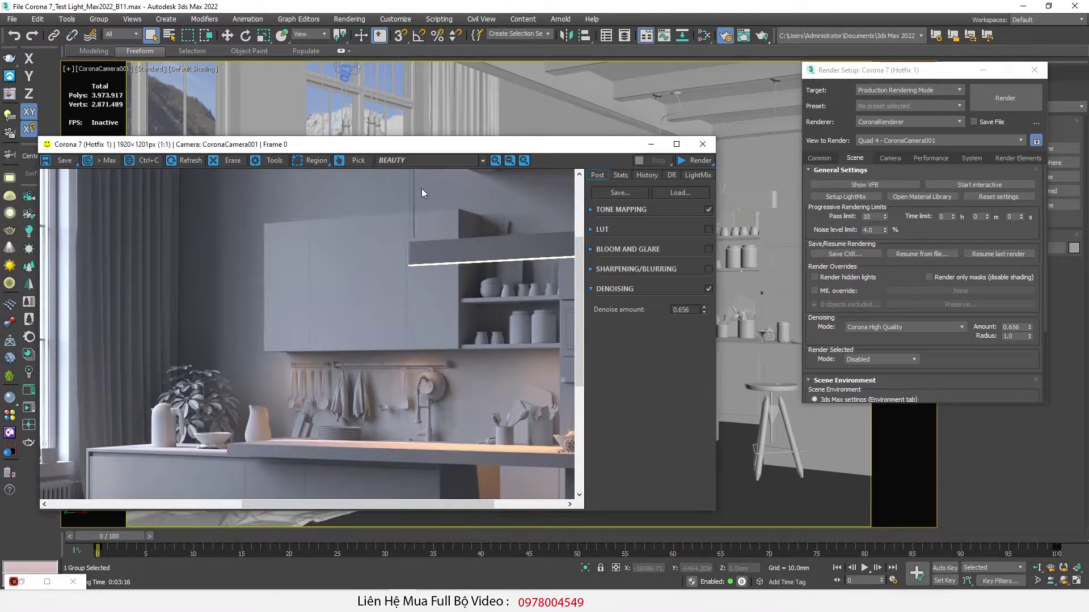
left_click(429, 162)
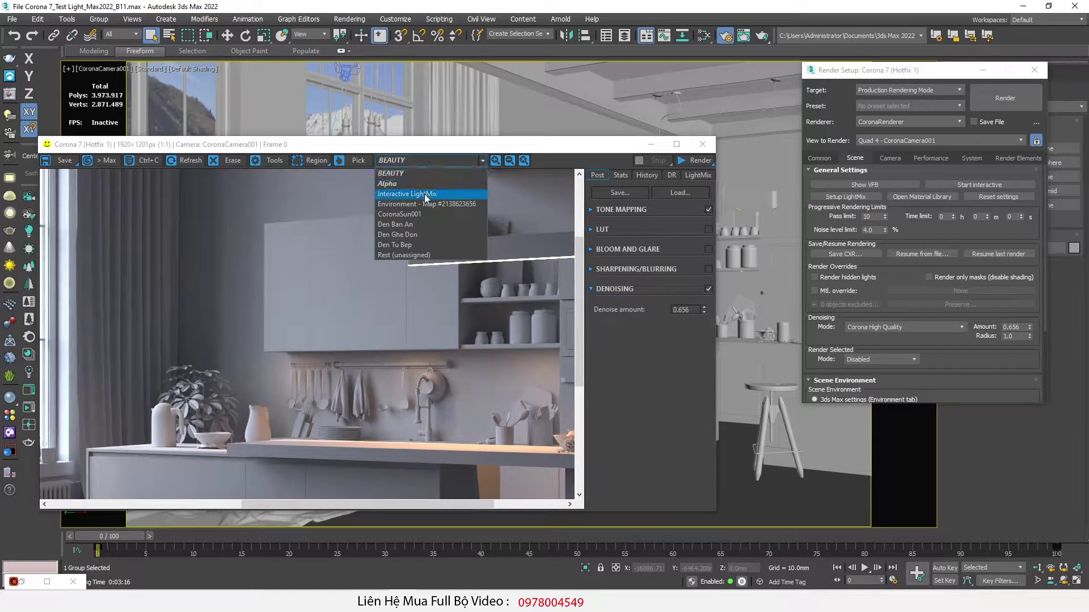
left_click(424, 194)
left_click(427, 160)
left_click(424, 174)
left_click(423, 161)
left_click(421, 194)
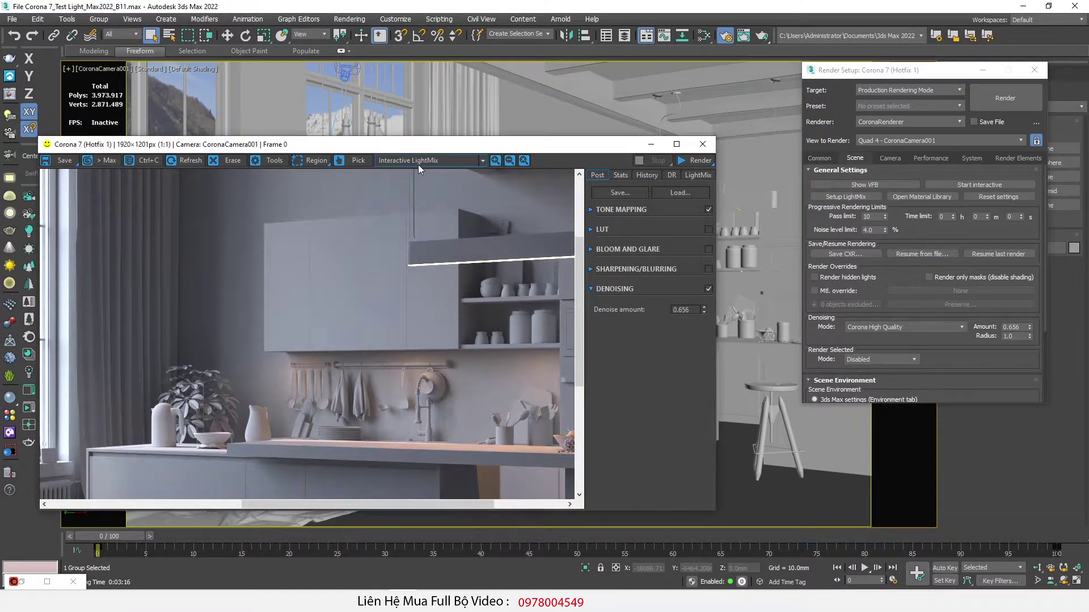
- Check the LightMix and denoising settings against both render elements and leave BEAUTY as the displayed channel
left_click(697, 174)
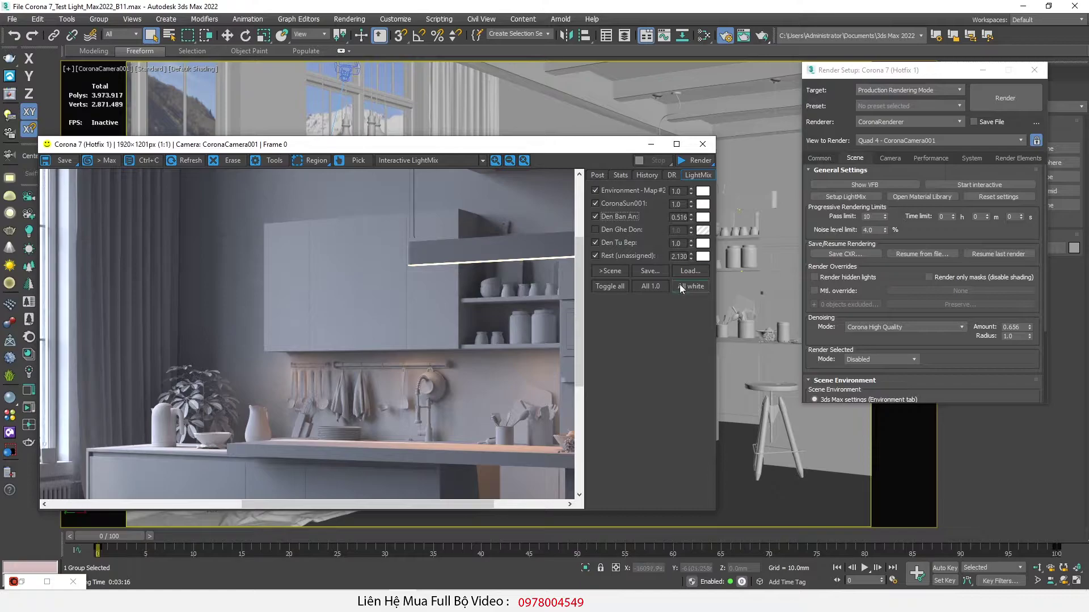
left_click(427, 161)
left_click(424, 174)
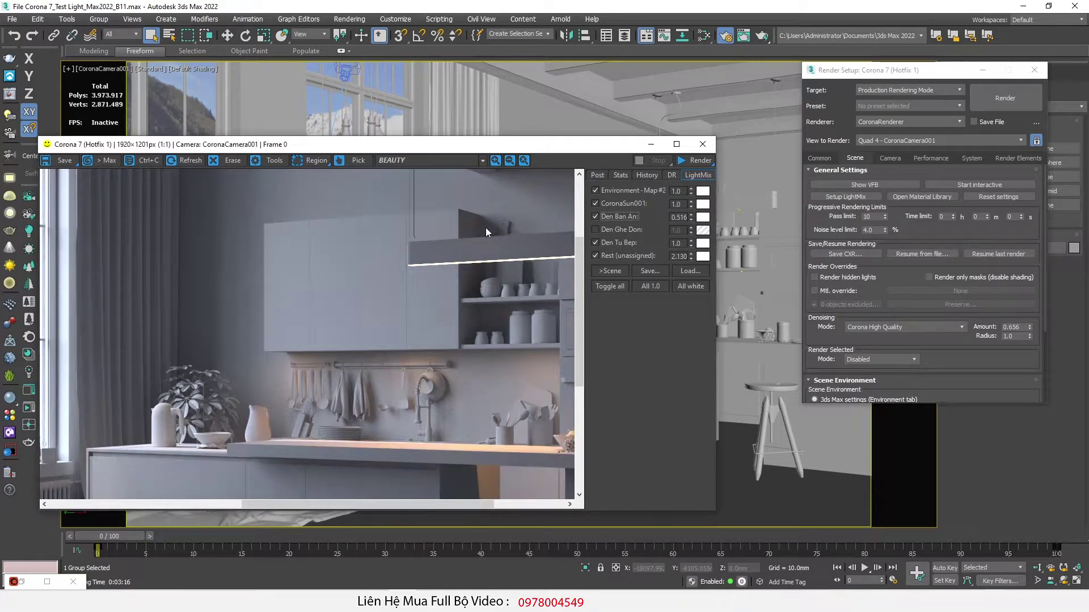
left_click(597, 174)
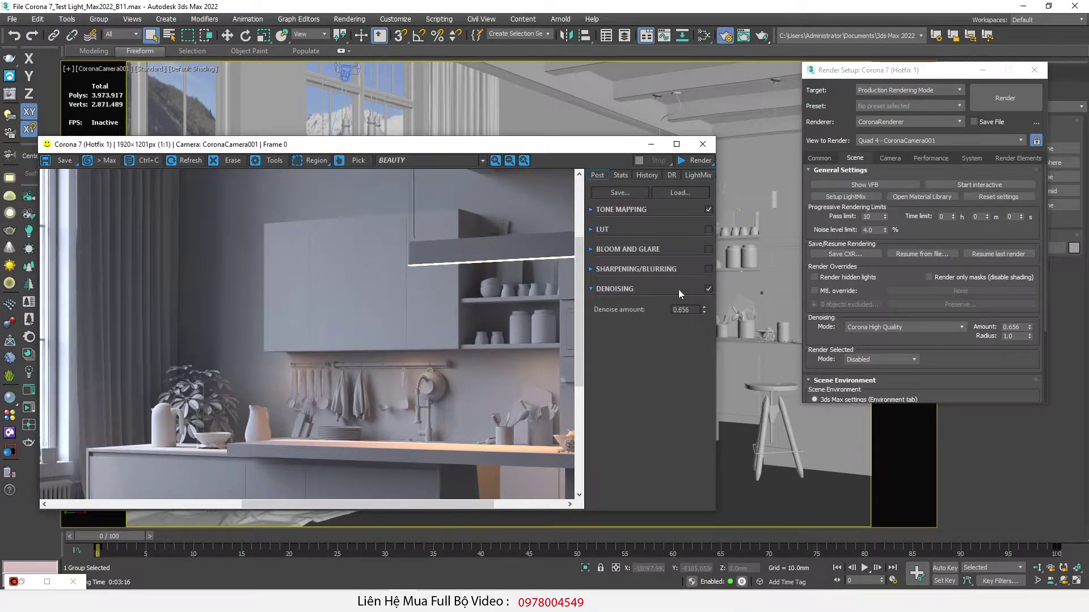
left_click(428, 161)
left_click(417, 194)
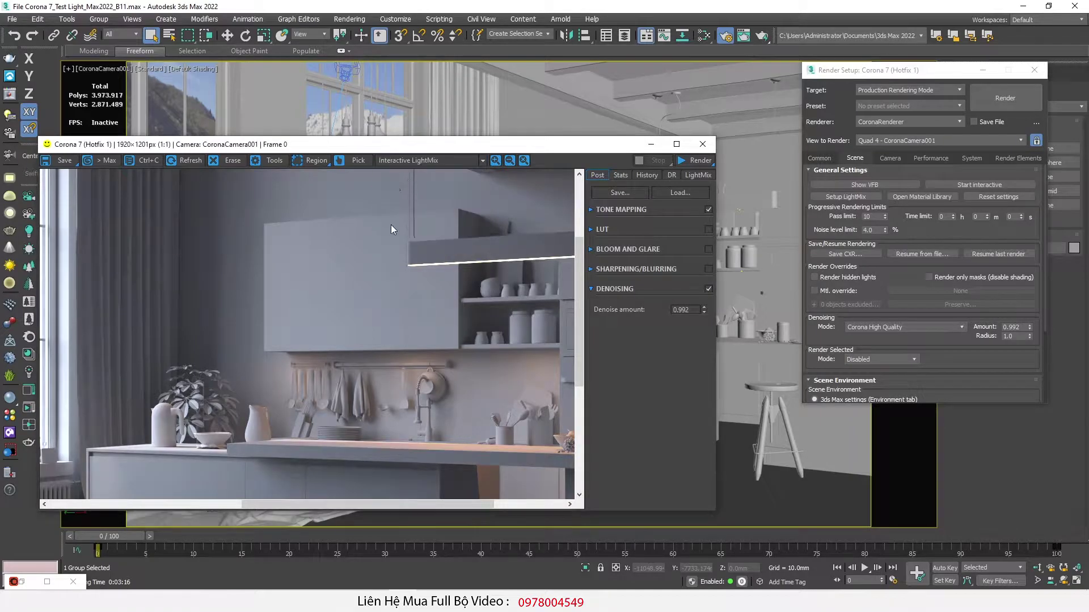
left_click(438, 160)
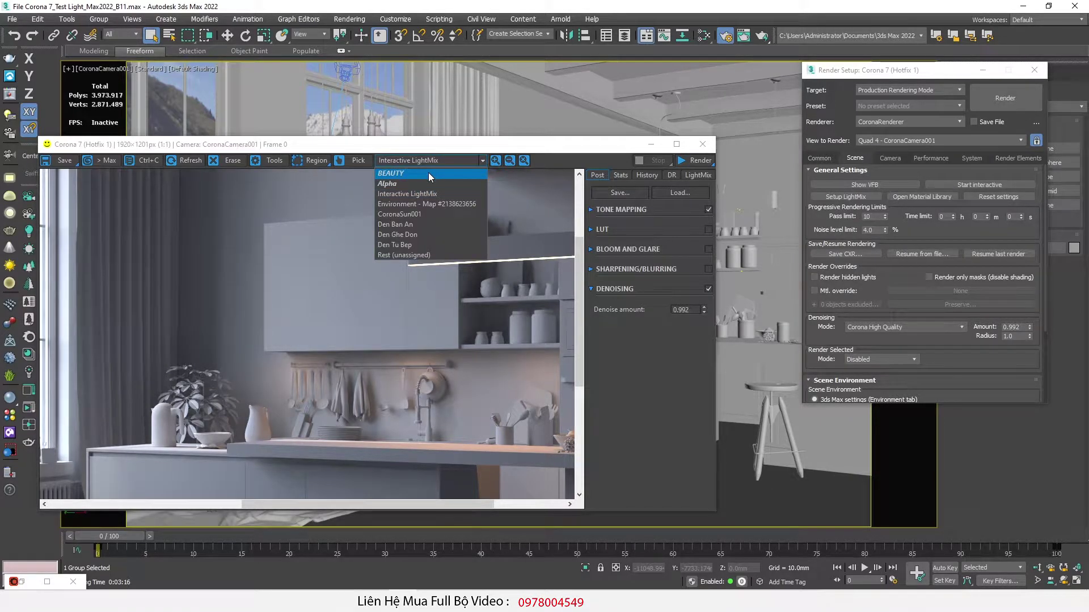
left_click(429, 172)
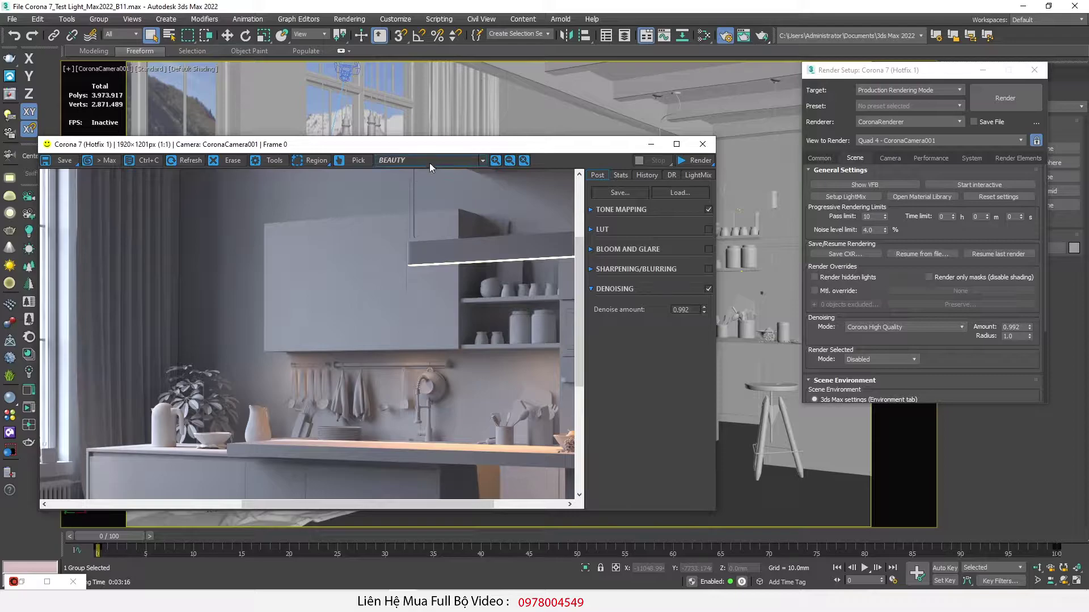
left_click(429, 160)
- Set the denoise amount of the render to 0.5
left_click_drag(704, 307, 702, 311)
double_click(677, 309)
type("0.5")
key("Return")
- Save the rendered image as 1 in New folder on the desktop
left_click_drag(265, 145, 310, 142)
left_click(108, 157)
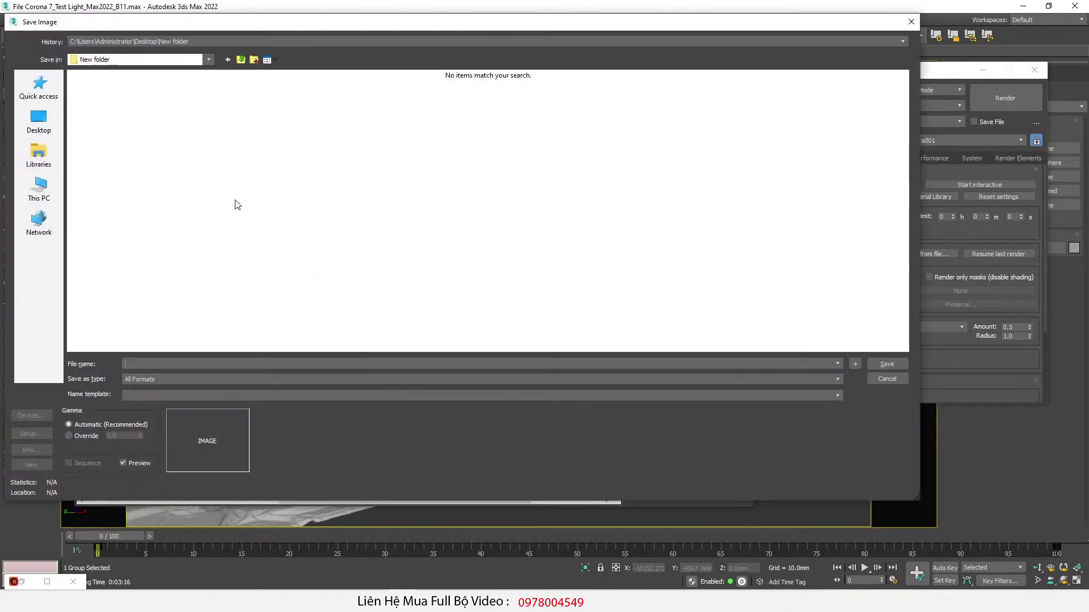
left_click(39, 119)
double_click(625, 96)
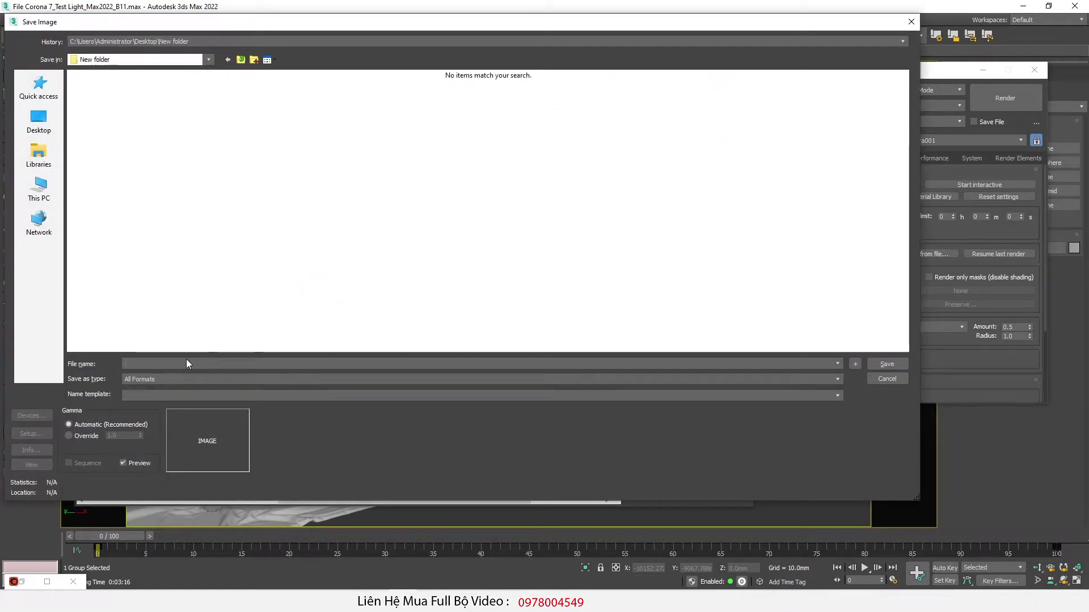
left_click(172, 378)
left_click(170, 440)
left_click(887, 379)
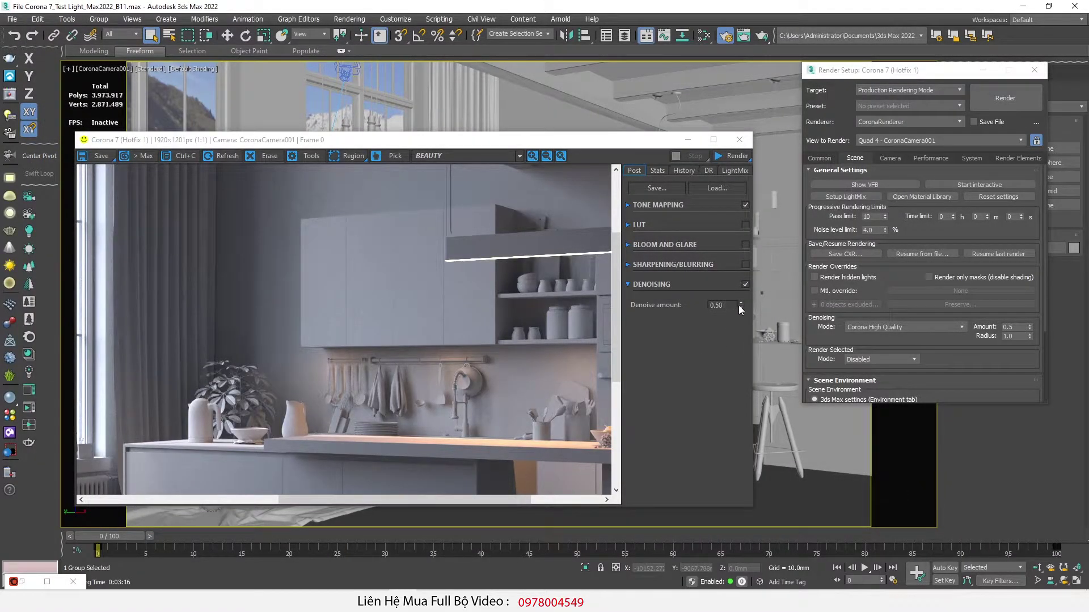
- Set the denoise amount of the render to 1.0
double_click(715, 305)
type("1.0")
key("Return")
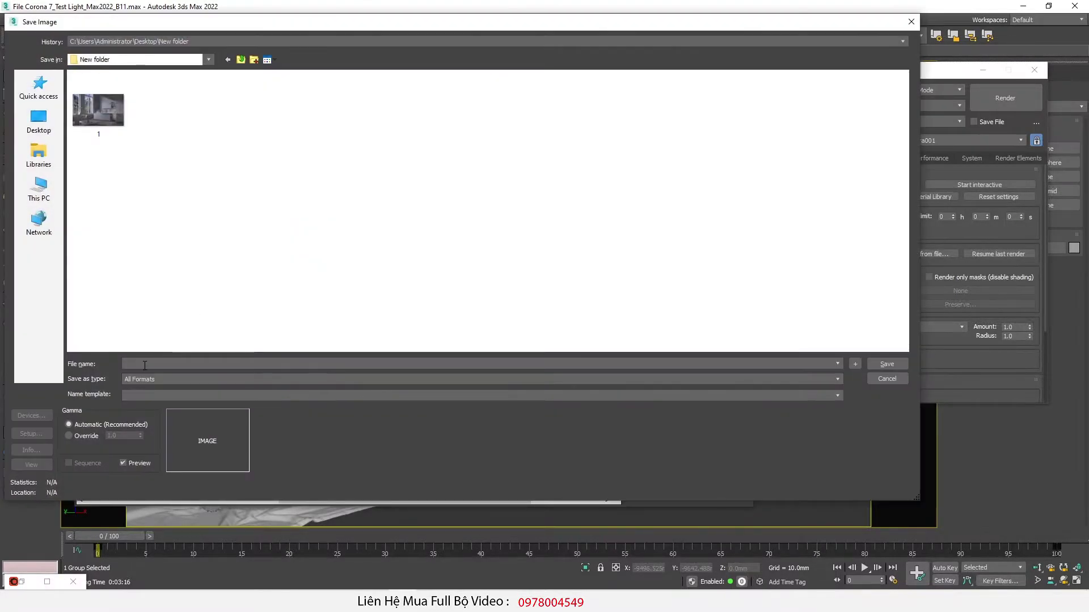
- Save the more strongly denoised render as 2 in the same folder as image 1
type("2")
left_click(163, 379)
left_click(153, 445)
left_click(887, 363)
- Open saved image 1 from the desktop's New folder in Windows Photo Viewer, examine its denoising, and return to 3ds Max
left_click(85, 143)
key("alt+Tab")
double_click(564, 187)
double_click(120, 124)
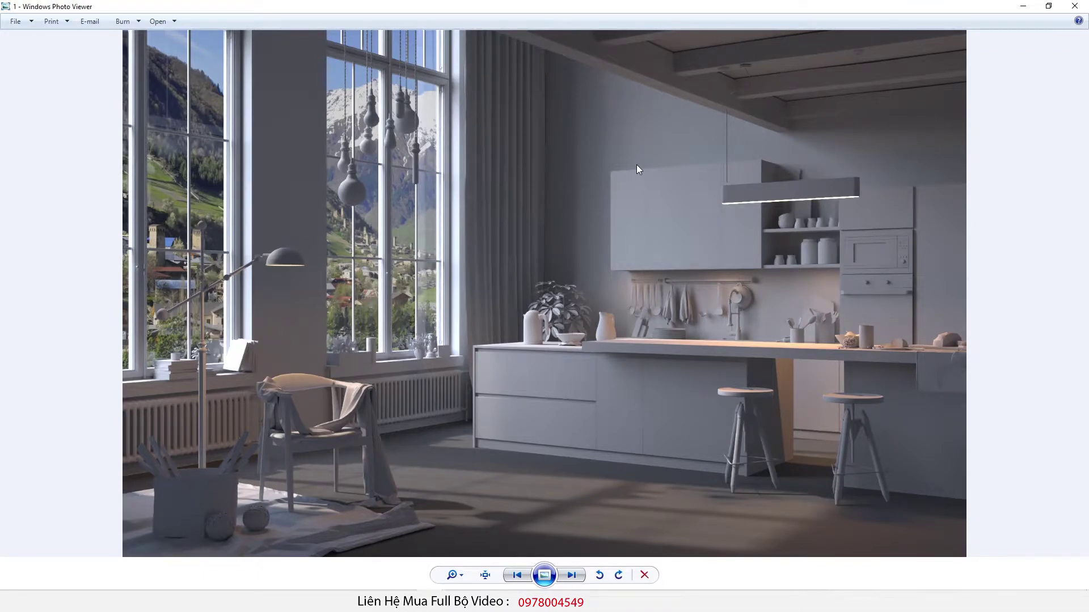
key("alt+Tab")
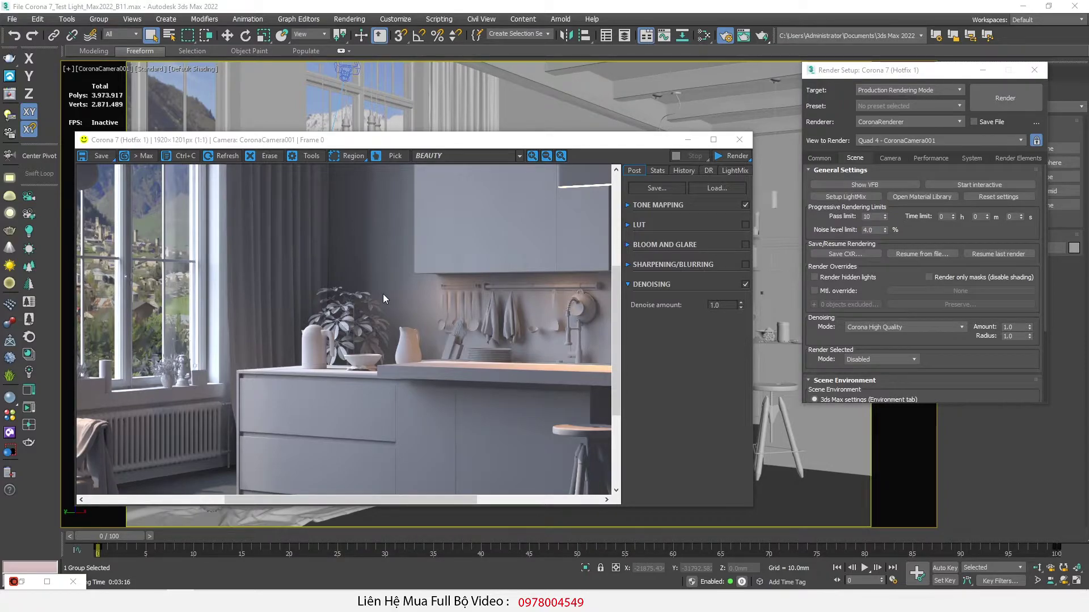
- Raise the tone mapping exposure of the full render to 0.008 EV
left_click(628, 205)
left_click_drag(652, 139, 627, 90)
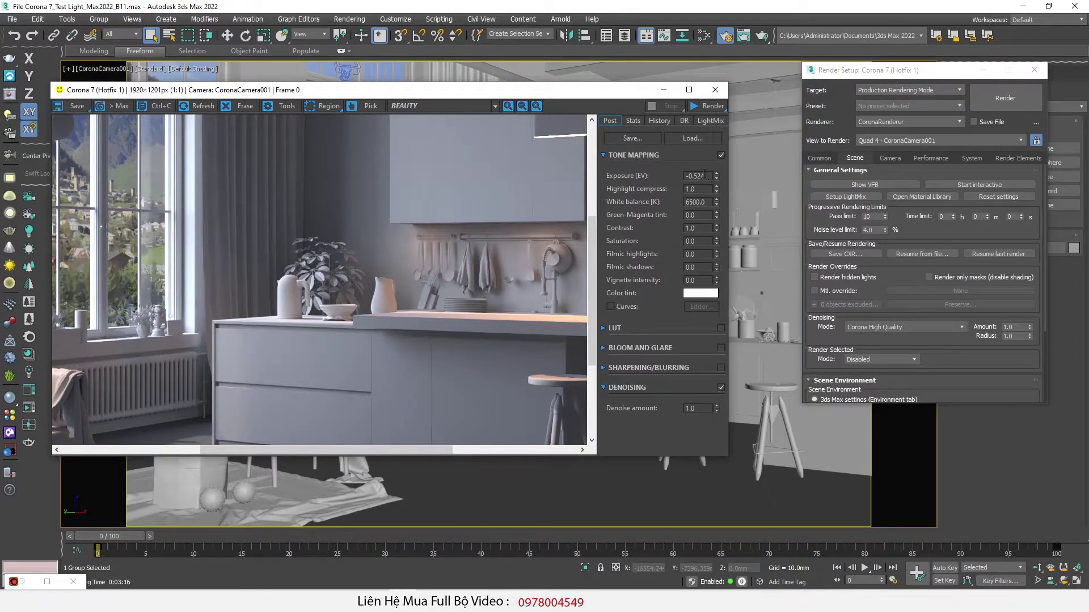
scroll(410, 250, "down", 1)
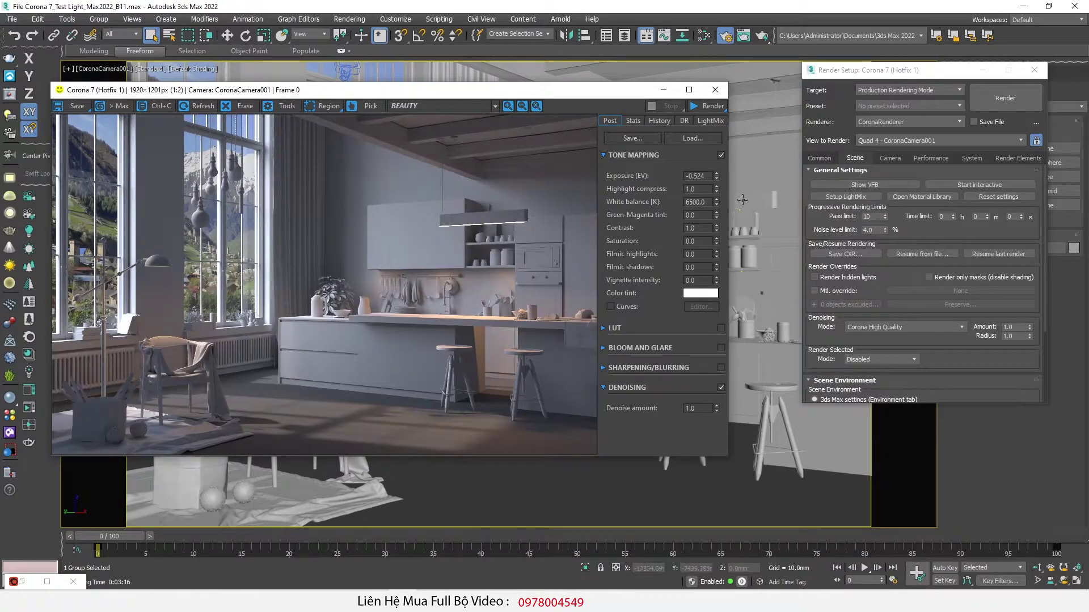
mouse_move(716, 176)
left_mouse_down()
mouse_move(717, 159)
mouse_move(703, 225)
mouse_move(702, 181)
left_mouse_up()
left_click_drag(702, 121, 703, 96)
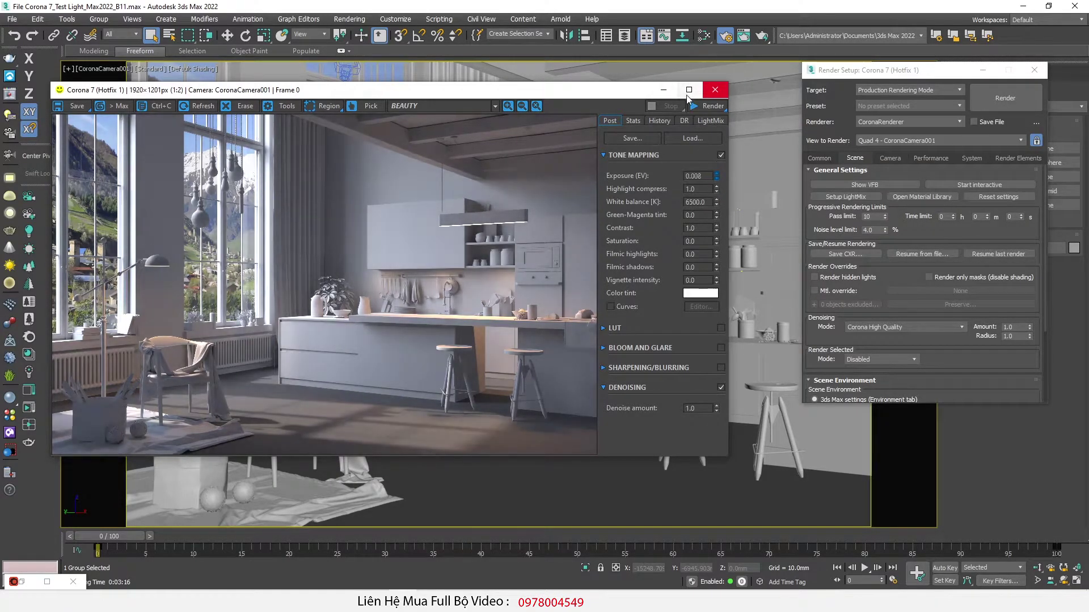
- Raise the tone mapping exposure of the render to 0.780 EV
left_click(710, 121)
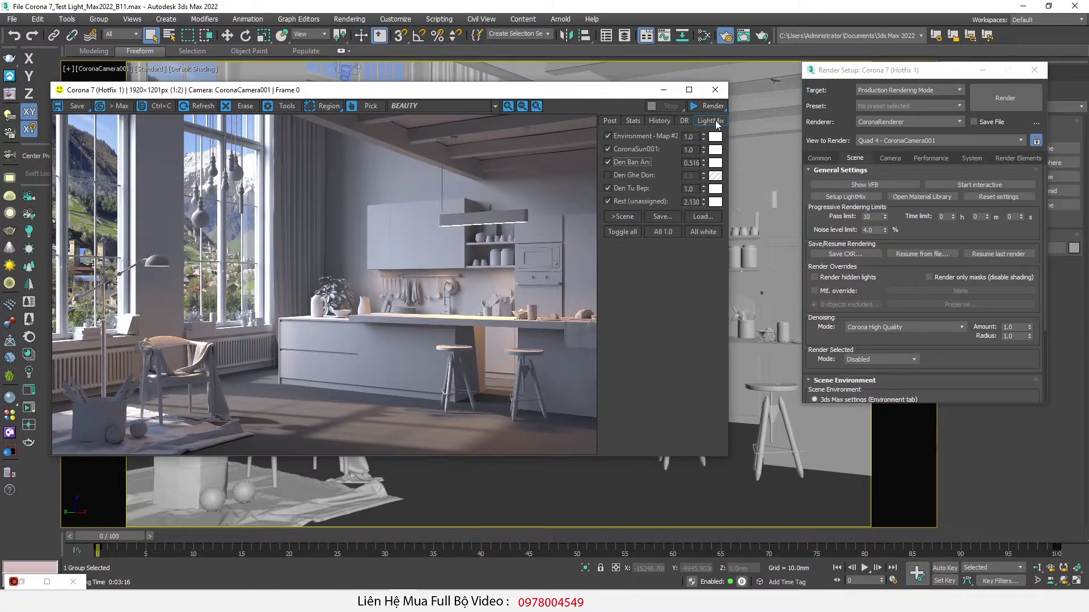
left_click(618, 120)
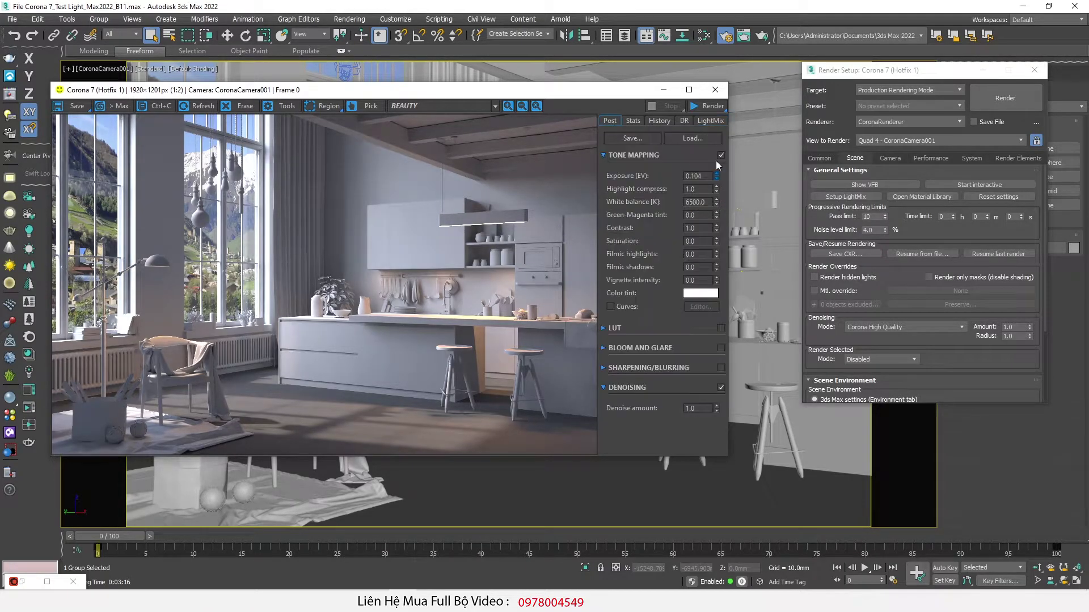
left_click_drag(716, 174, 715, 125)
left_click_drag(717, 176, 716, 227)
left_click_drag(703, 132, 700, 75)
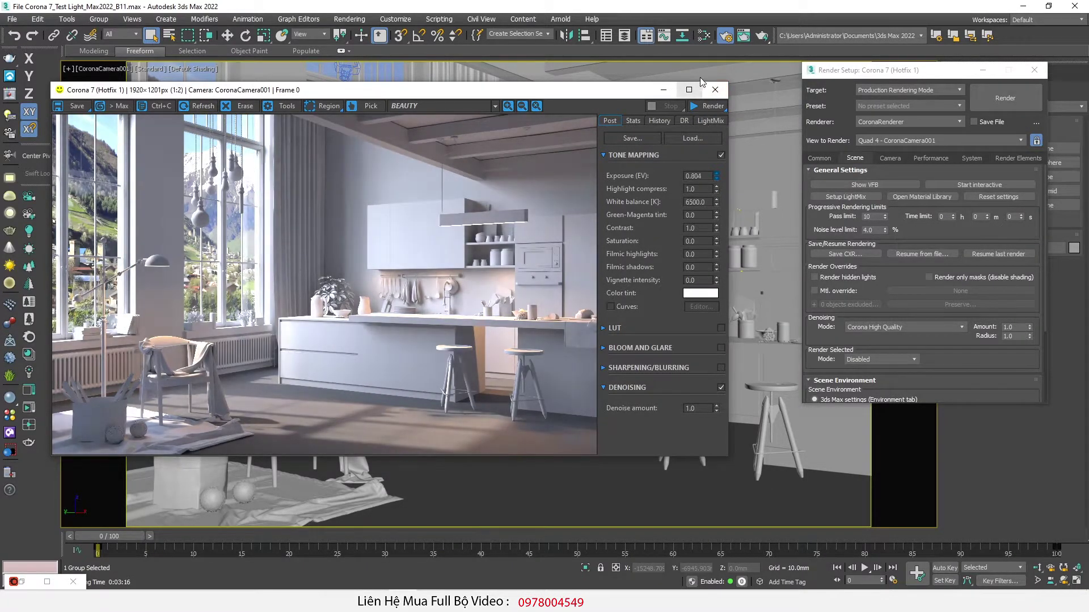
- Examine the brightened render up close around the stools, the island countertop and the lamp beside the window
scroll(579, 396, "up", 1)
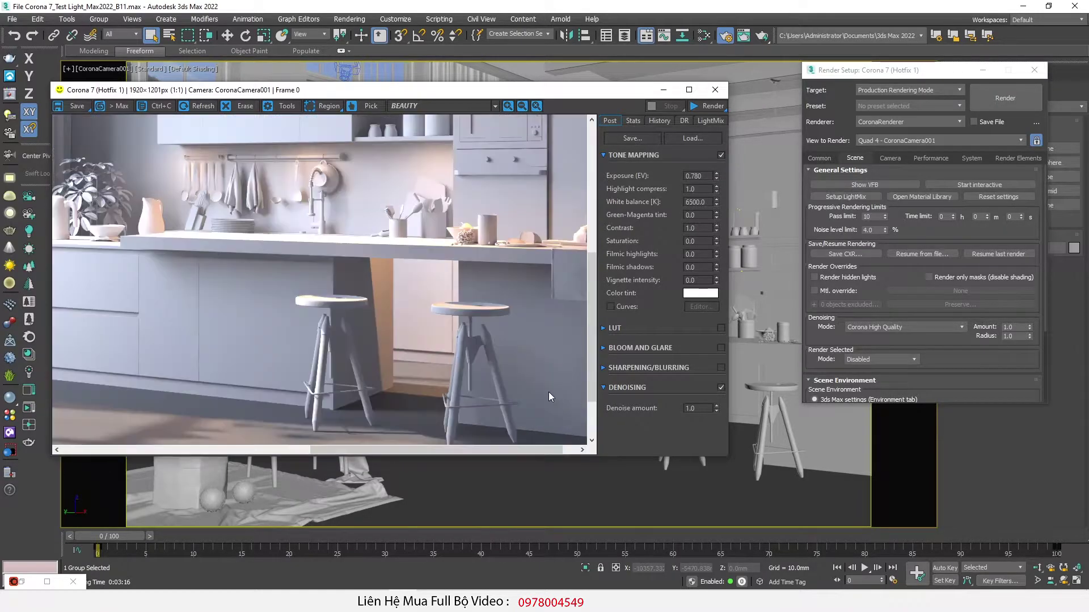
scroll(549, 392, "down", 1)
scroll(408, 318, "up", 1)
scroll(431, 301, "down", 1)
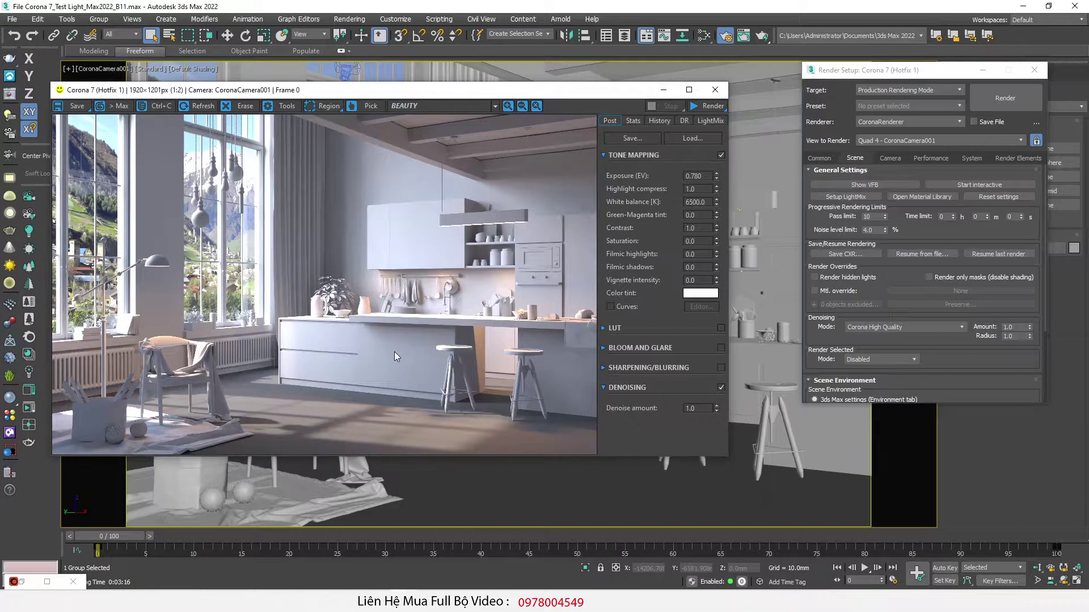
scroll(227, 329, "up", 2)
scroll(219, 332, "down", 2)
scroll(372, 318, "up", 3)
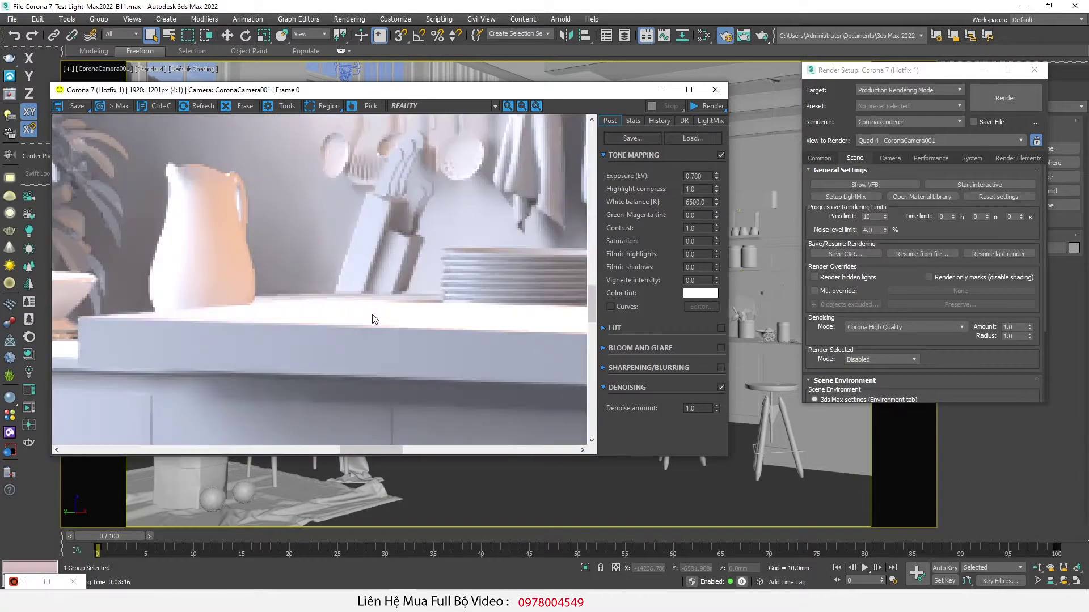
scroll(433, 319, "down", 1)
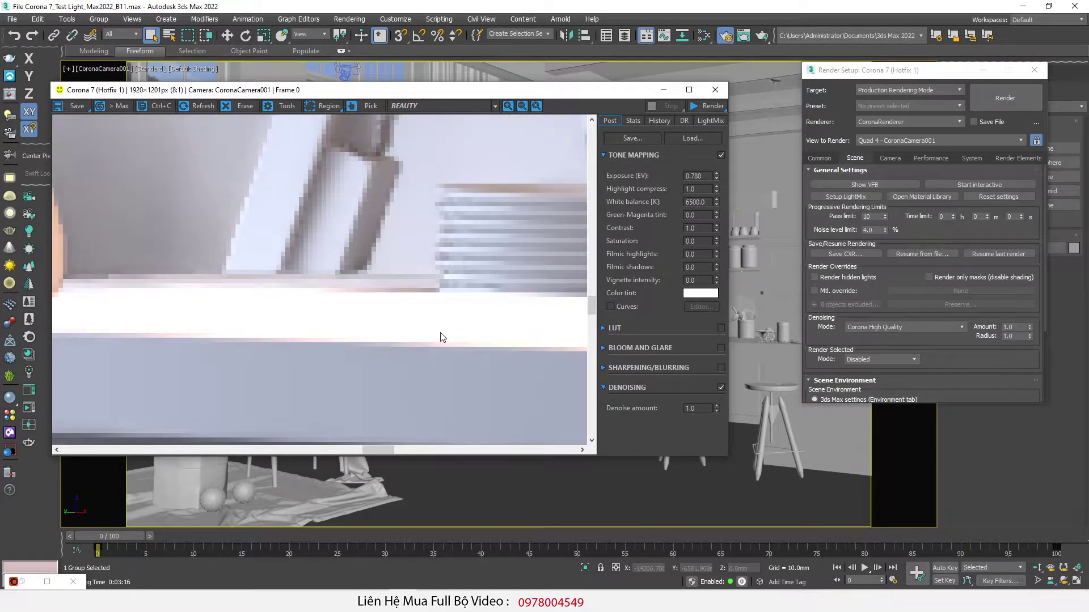
scroll(440, 335, "down", 2)
scroll(440, 332, "down", 1)
scroll(124, 250, "up", 4)
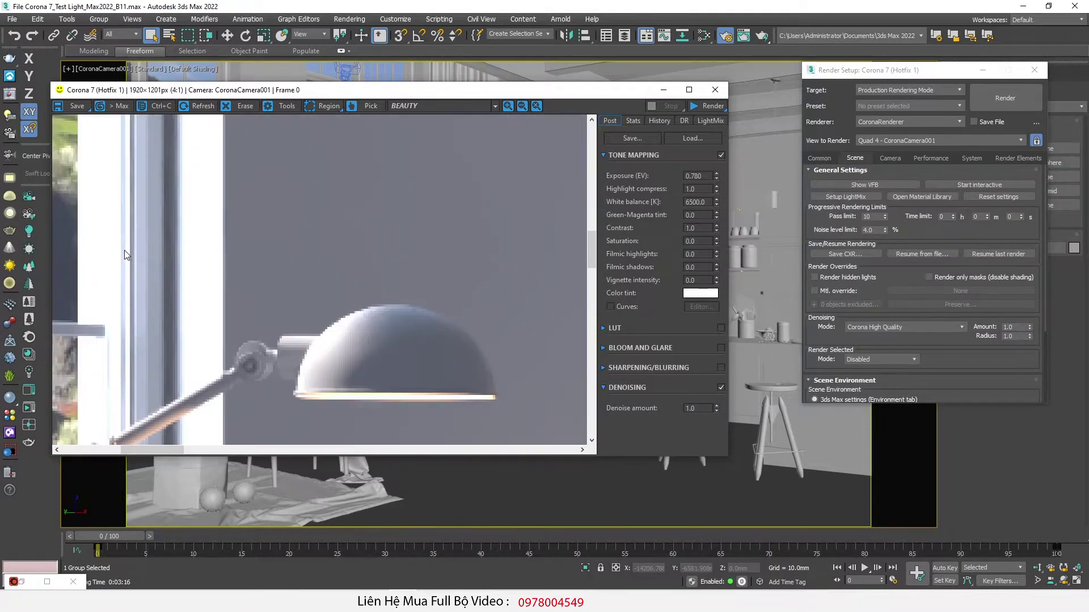
- Draw a small render region around the bright window frame next to the lamp
left_click(328, 107)
left_click_drag(82, 159, 218, 343)
scroll(380, 275, "down", 5)
scroll(380, 275, "up", 2)
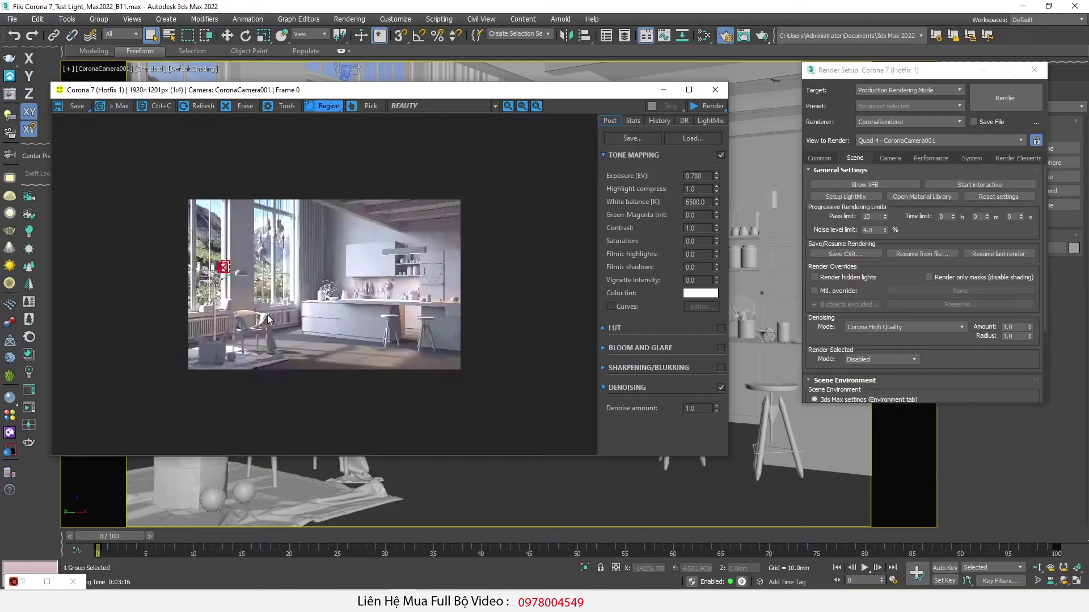
- Examine the marked window frame area for overexposed highlights, both up close and within the full render
scroll(101, 214, "up", 1)
scroll(101, 213, "up", 2)
scroll(152, 226, "down", 2)
scroll(145, 276, "up", 2)
scroll(244, 291, "down", 2)
scroll(310, 323, "down", 1)
scroll(318, 239, "down", 1)
scroll(318, 239, "up", 3)
scroll(349, 253, "down", 1)
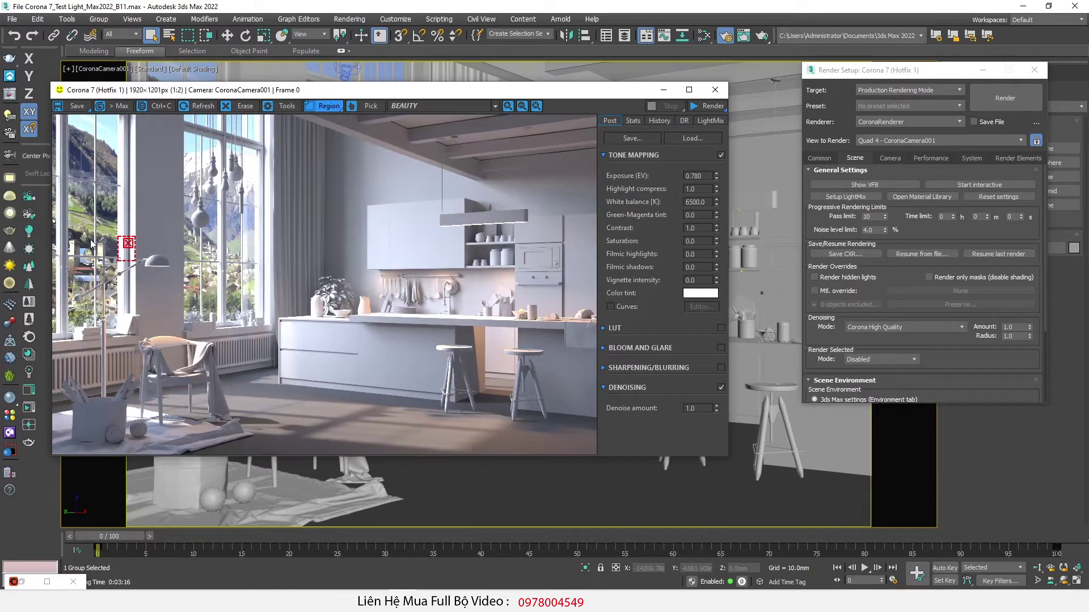
scroll(90, 239, "up", 1)
scroll(90, 239, "up", 1)
scroll(311, 248, "down", 1)
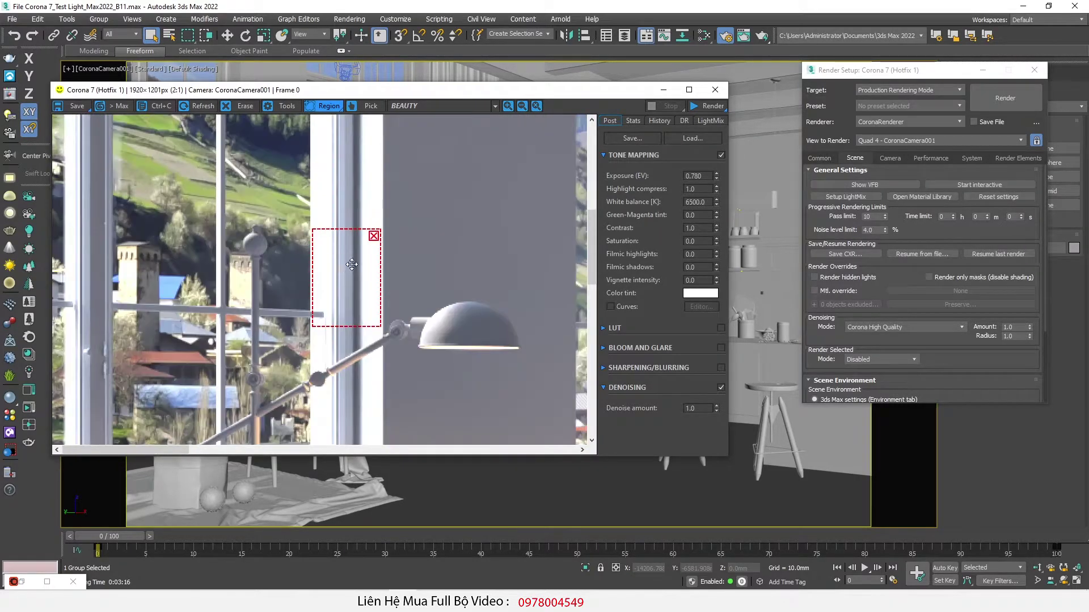
- Remove the render region from the window frame
left_click(373, 236)
scroll(414, 249, "down", 1)
scroll(414, 248, "down", 1)
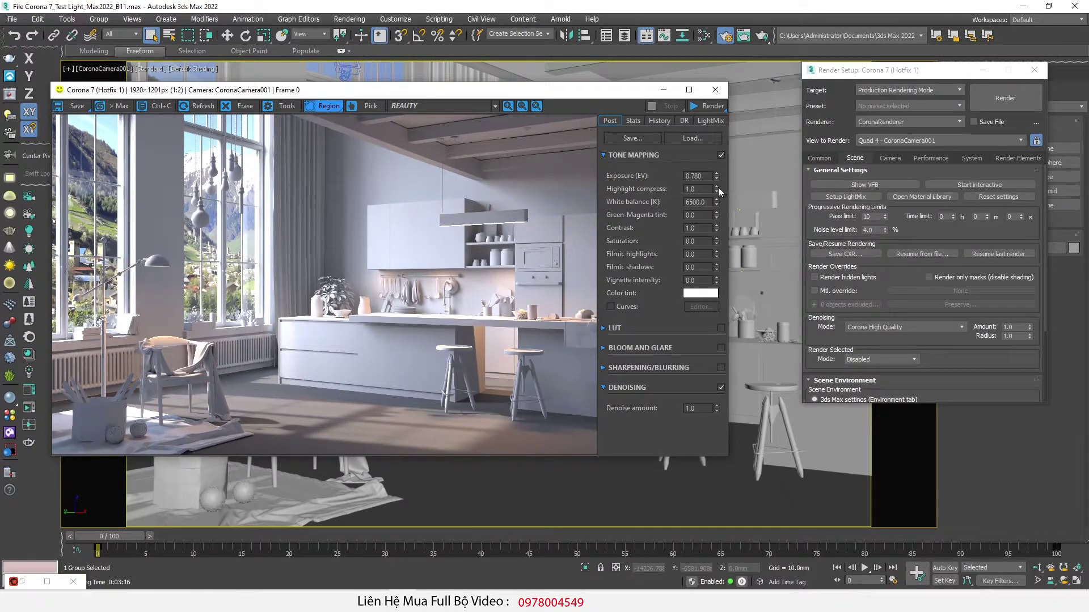
- Set the highlight compression to 999.0 and check its effect around the windows and lamp
left_click_drag(716, 186, 703, 120)
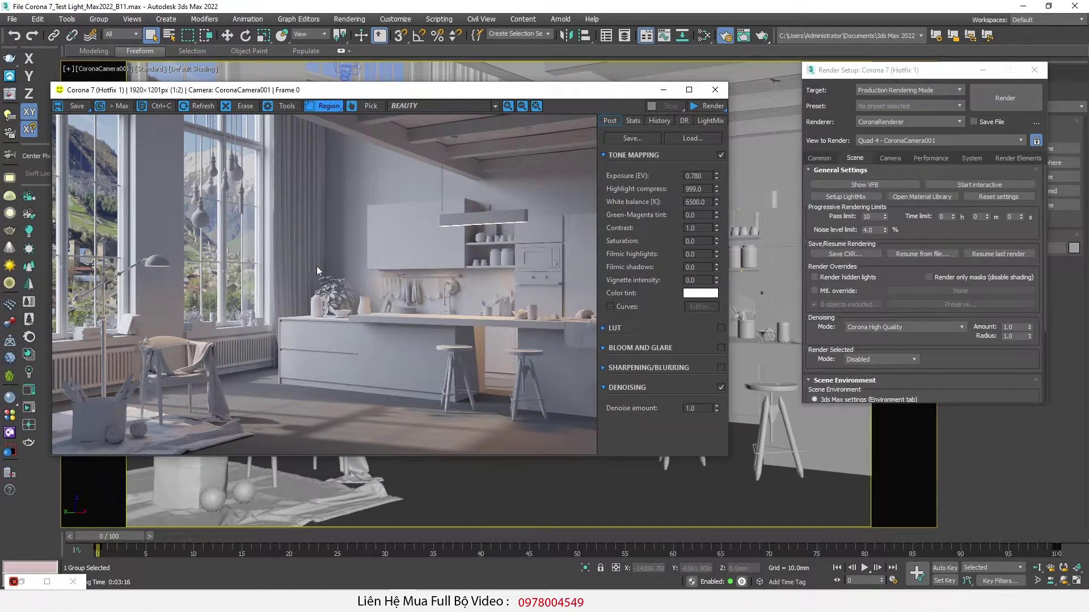
scroll(113, 282, "up", 1)
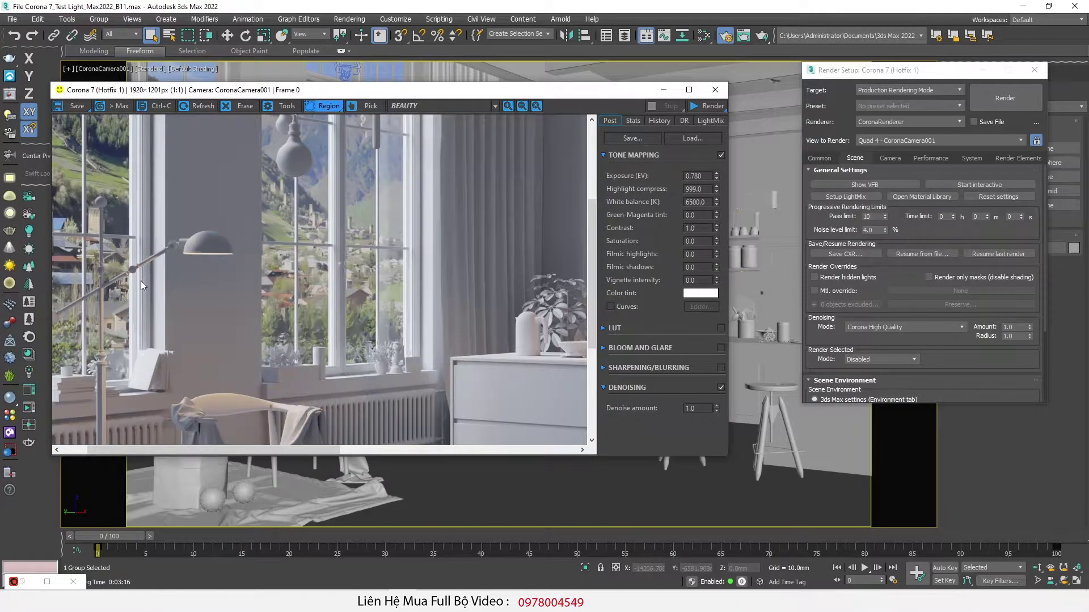
scroll(142, 281, "down", 2)
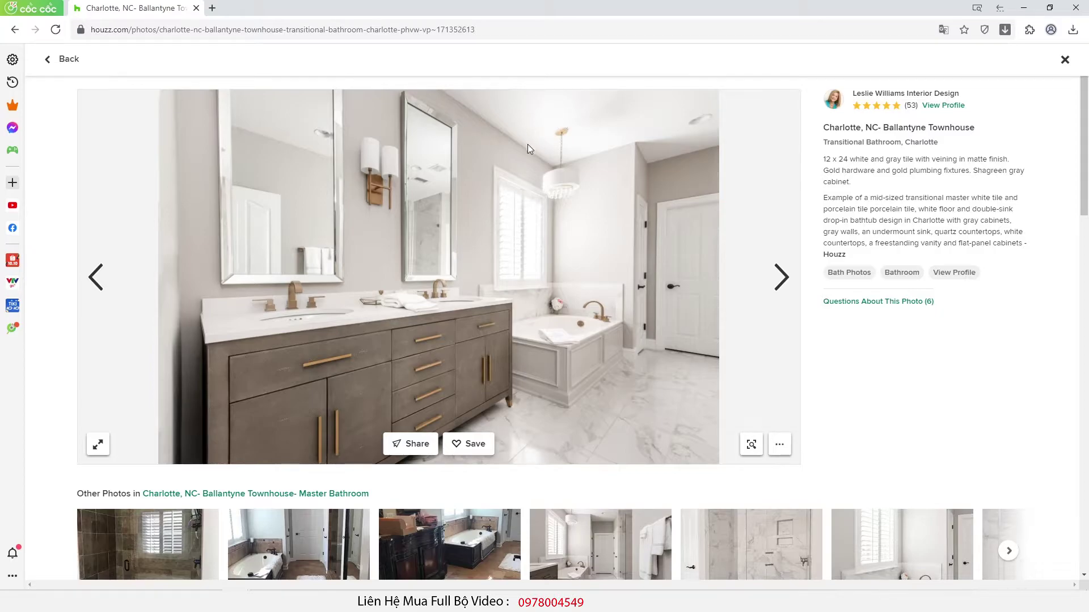
- Switch to the Houzz page in the browser, open the Great Room Addition photo and browse the related interior photos
scroll(523, 142, "down", 20)
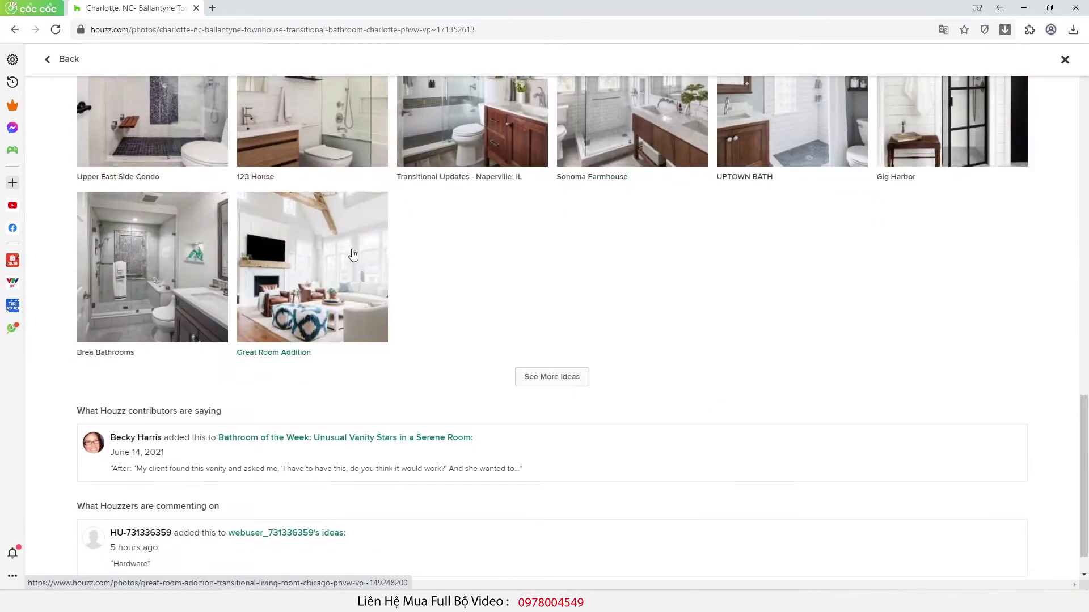
left_click(356, 261)
scroll(646, 211, "down", 5)
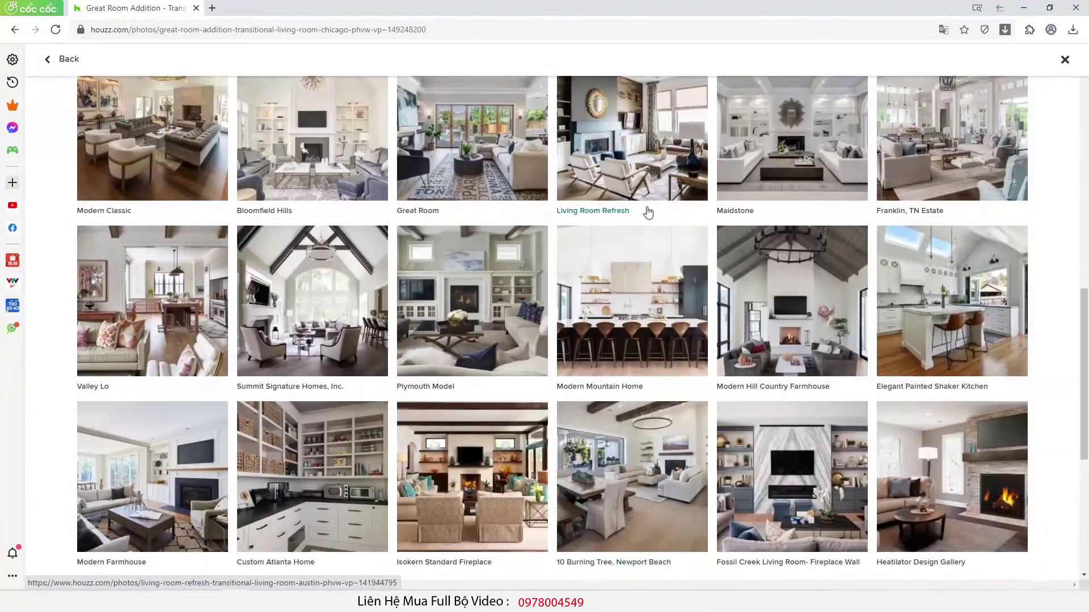
scroll(648, 211, "down", 4)
left_click(152, 113)
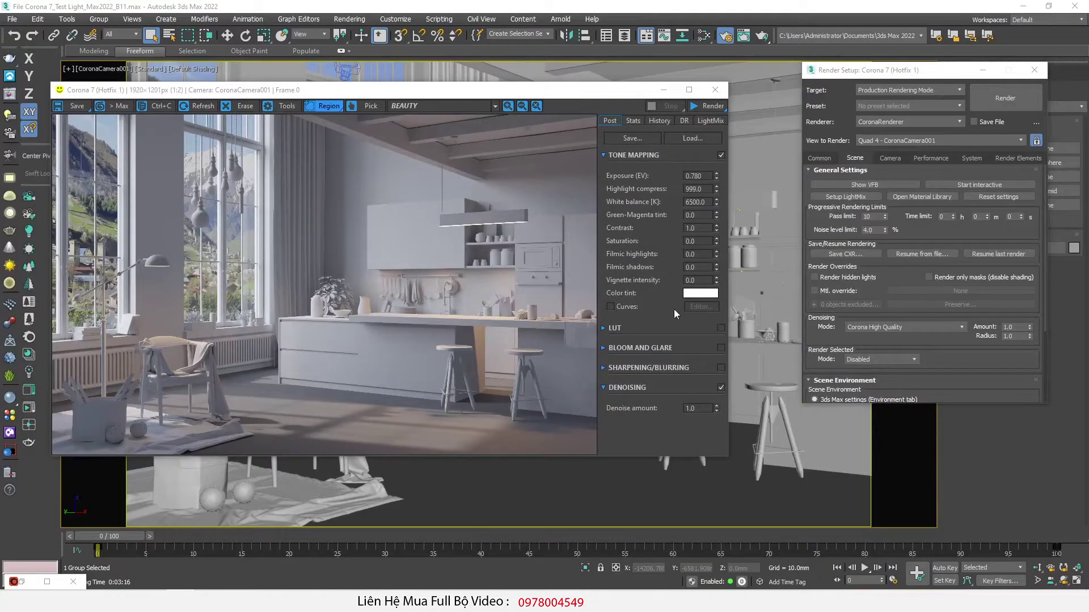
- Back in the 3ds Max frame buffer, return the highlight compression to 1.0 and lower the exposure to 0.504 EV
double_click(695, 214)
left_click_drag(717, 189, 720, 215)
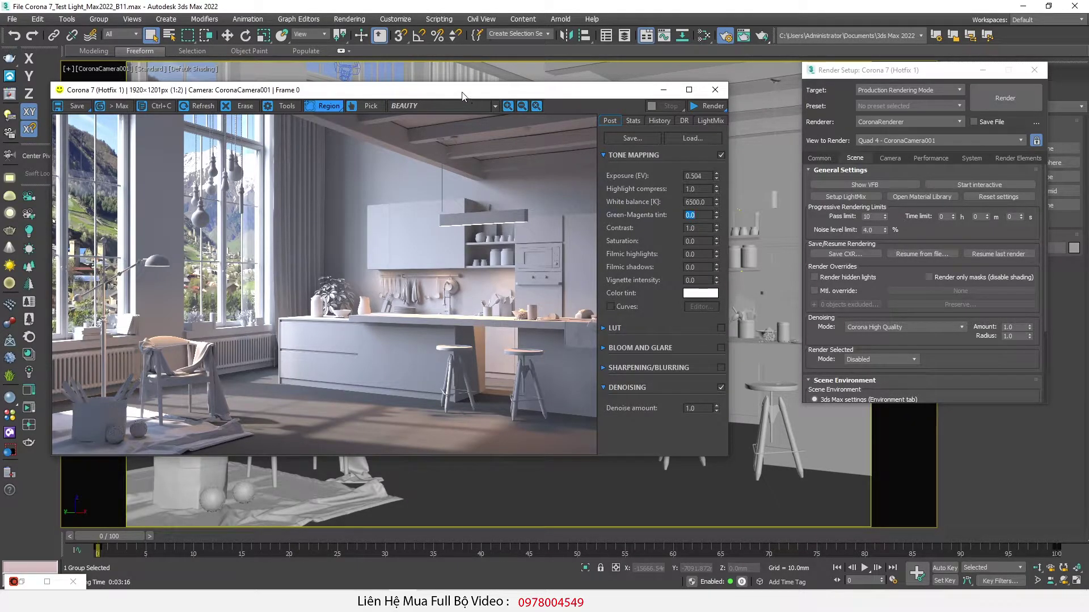
left_click_drag(463, 96, 502, 101)
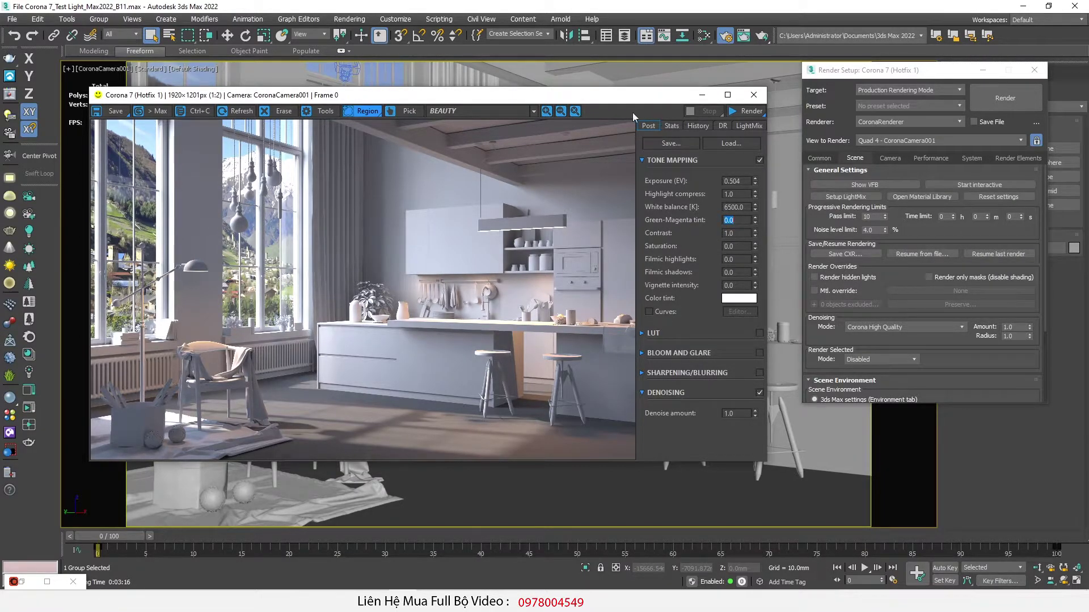
- Tint the Environment light in LightMix orange with hex color C6864C
left_click(743, 126)
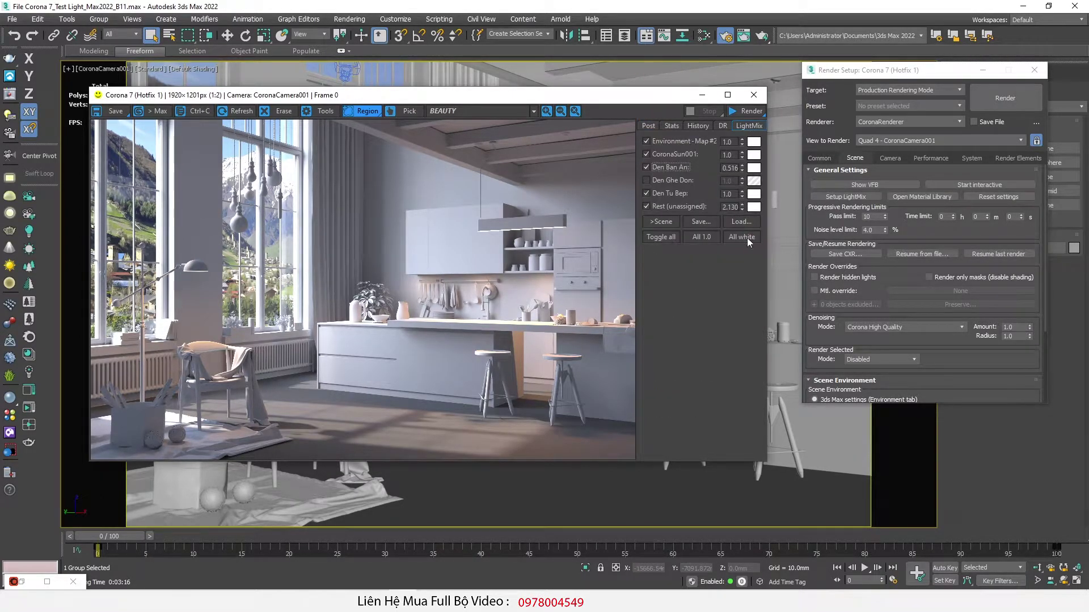
left_click(754, 142)
mouse_move(243, 151)
left_mouse_down()
mouse_move(162, 138)
mouse_move(139, 148)
left_mouse_up()
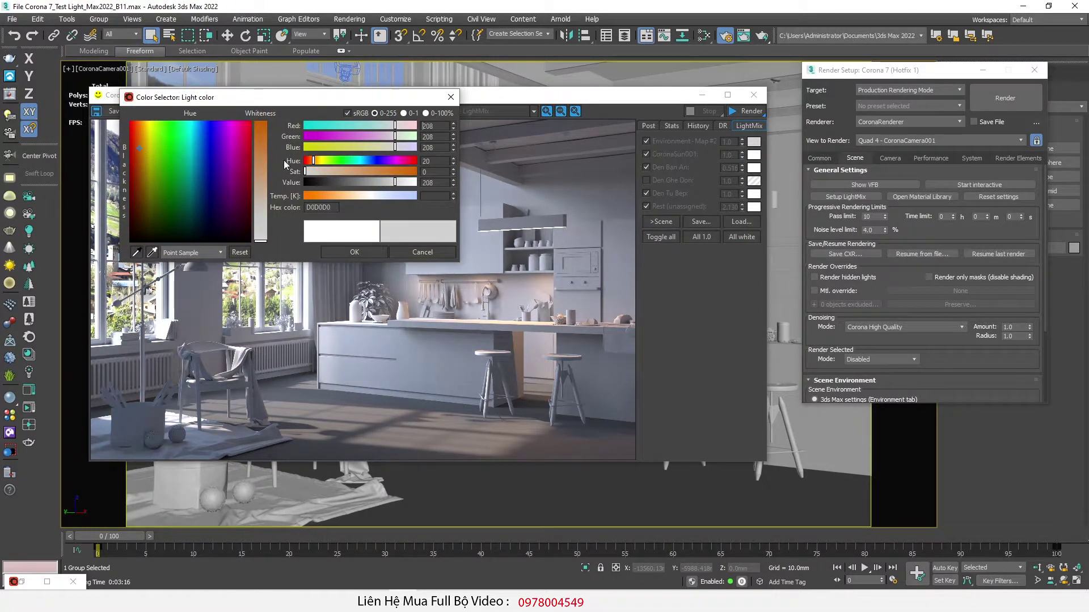
left_click(260, 156)
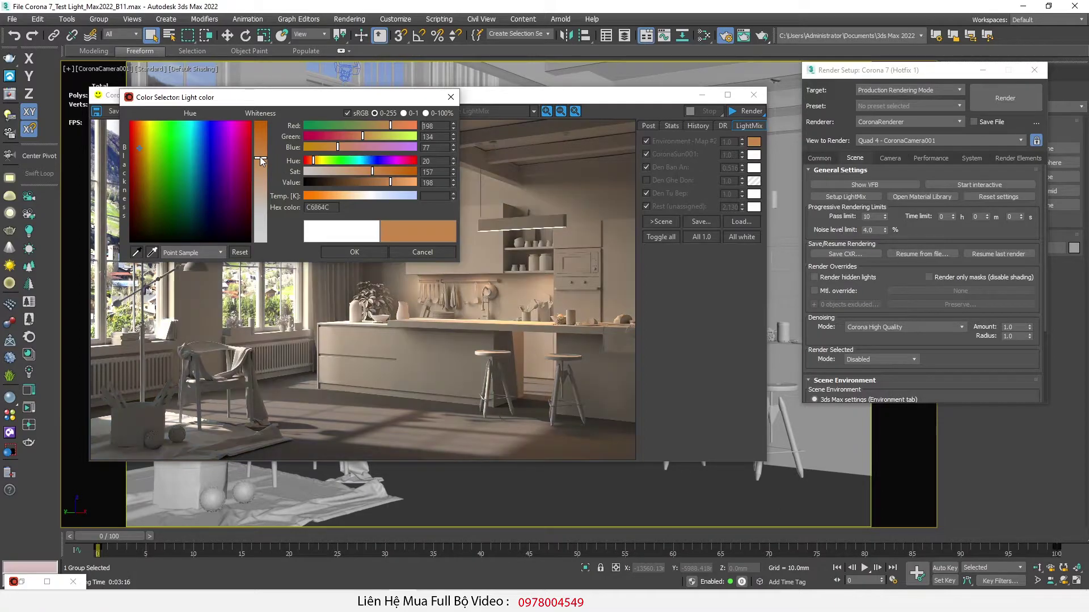
left_click(365, 253)
- Enlarge the frame buffer window and lower the white balance of the orange-tinted render to 4389.837 K
left_click(648, 126)
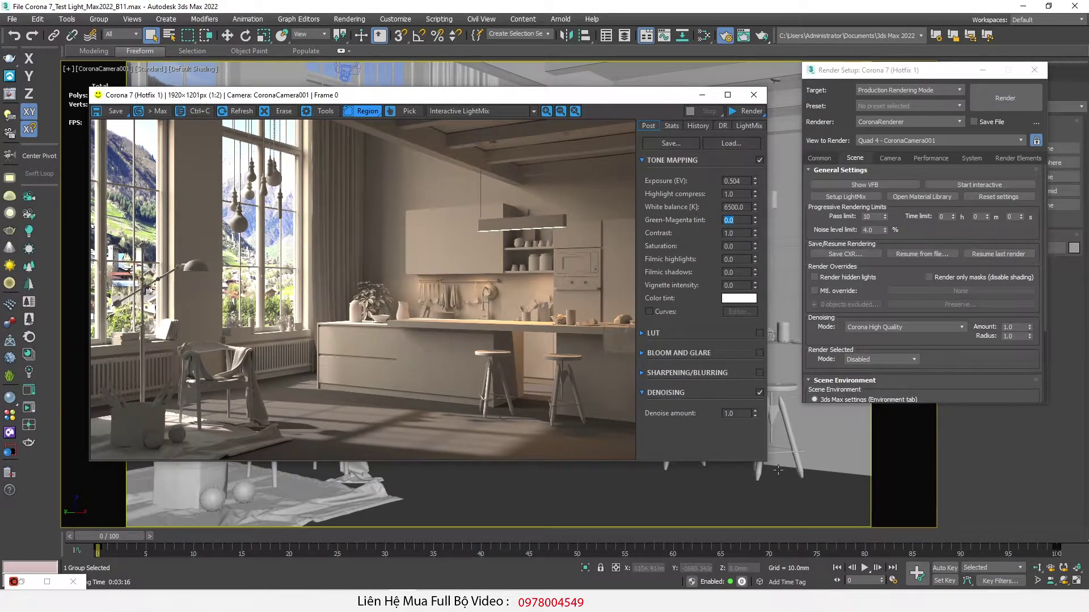
left_click_drag(760, 462, 849, 539)
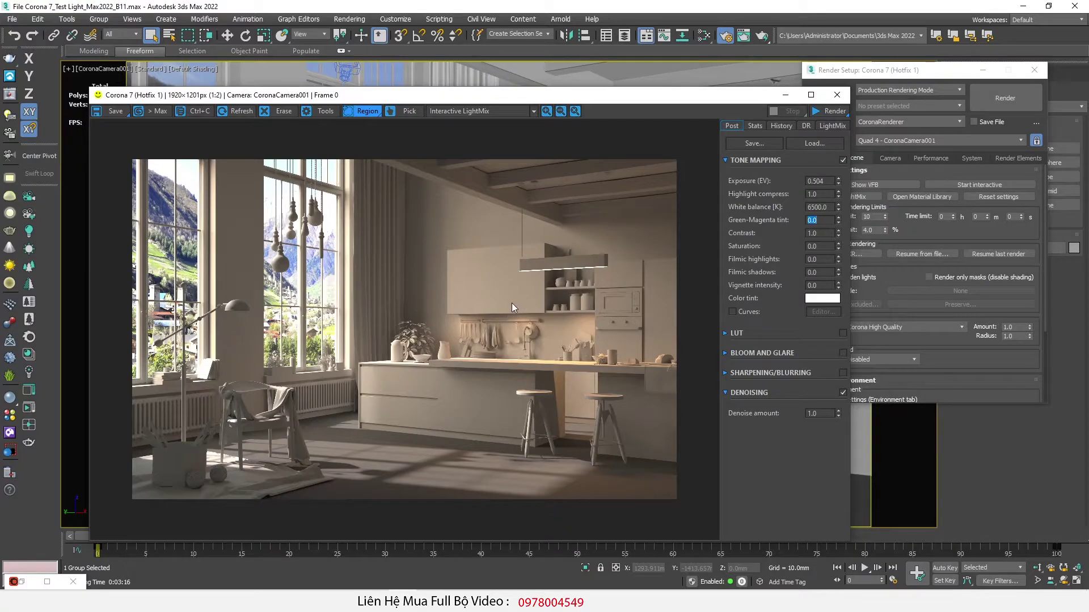
left_click_drag(839, 206, 839, 260)
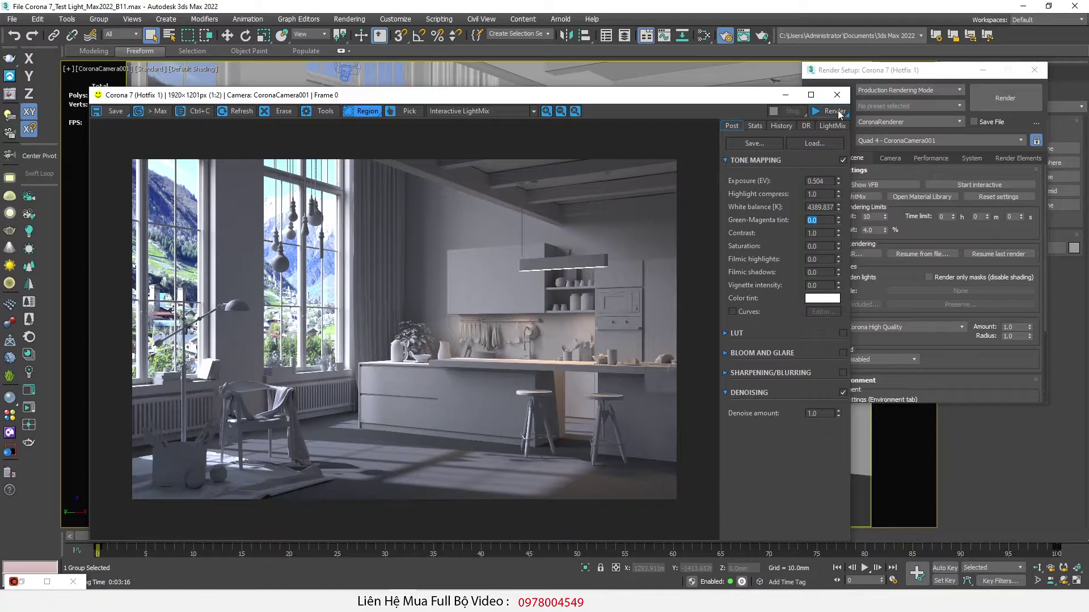
- Change the LightMix Environment light color to cyan with hex color 4DEAEC
left_click(831, 126)
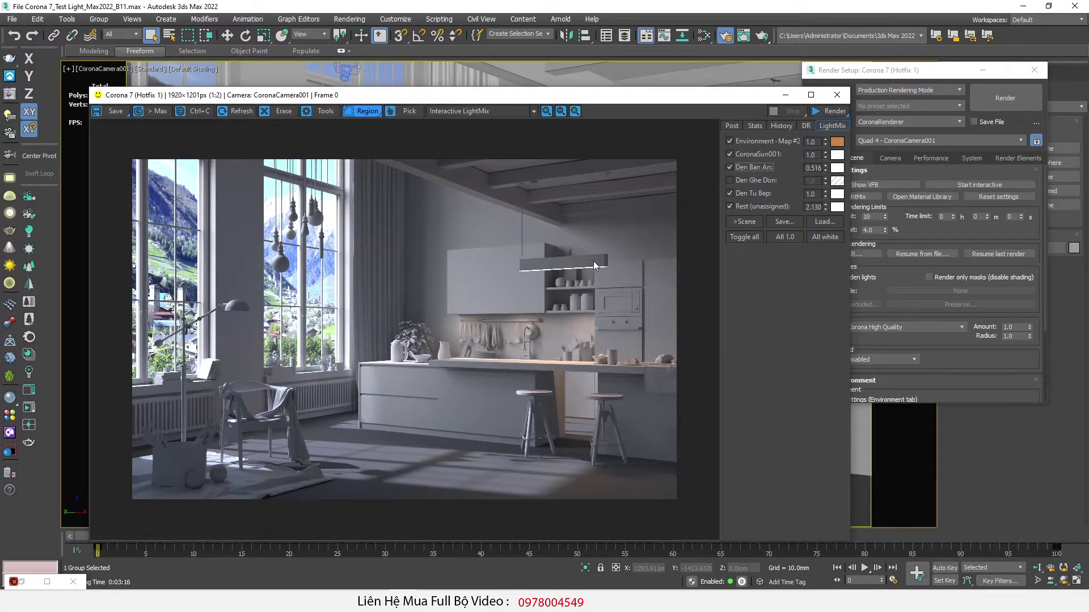
left_click(837, 141)
left_click_drag(292, 97, 524, 172)
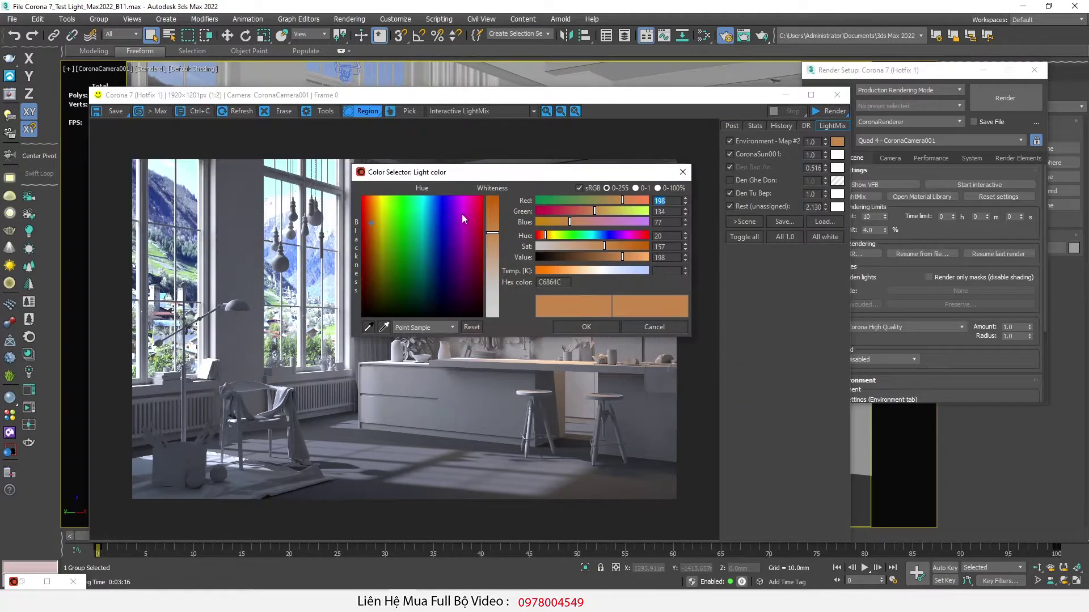
left_click(421, 220)
left_click(417, 219)
left_click(422, 205)
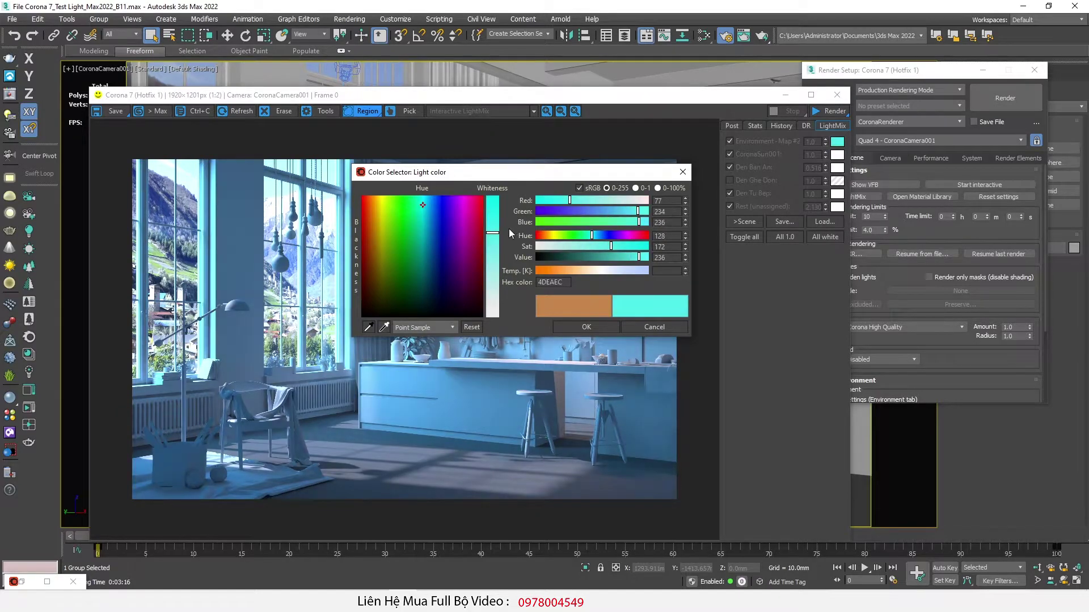
left_click(586, 327)
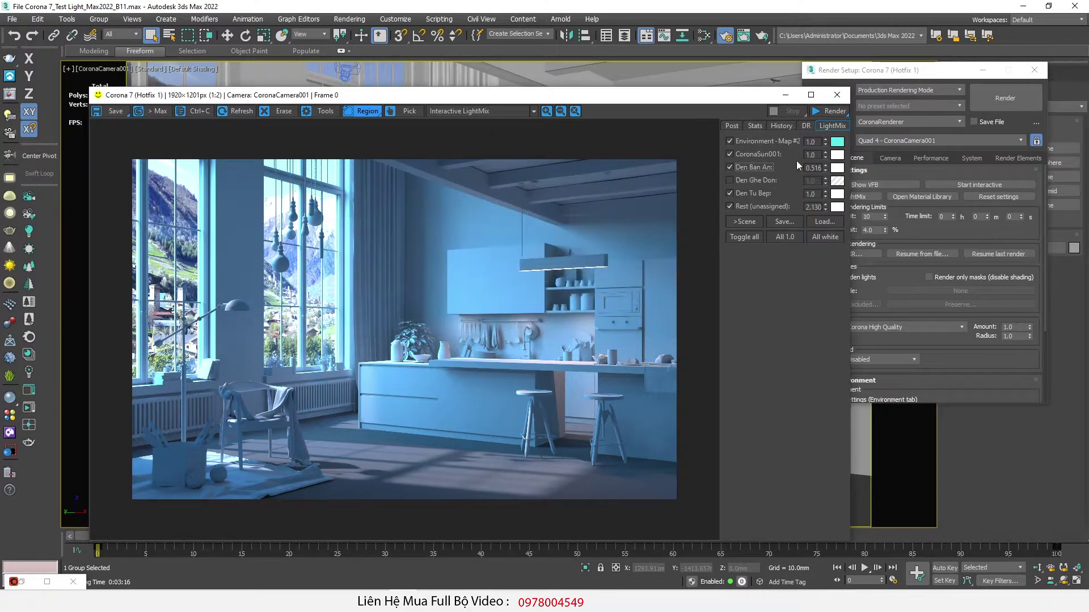
- Raise the white balance to about 11311 K to warm the cyan-tinted render
left_click(732, 126)
left_click_drag(835, 210, 832, 127)
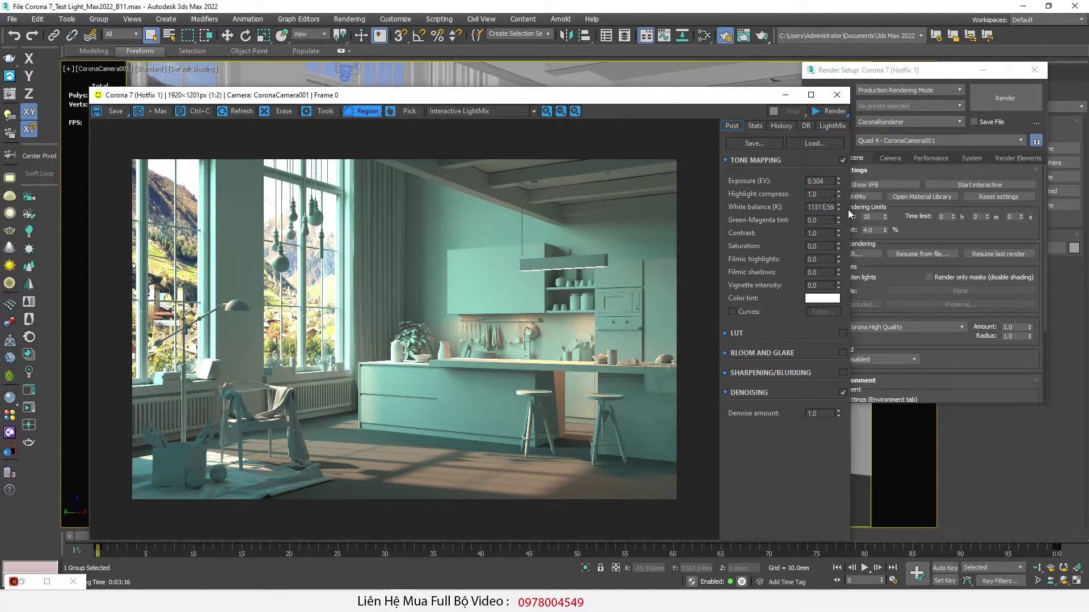
key("Return")
- Reset all LightMix light colors to white and restore the white balance to 6500.0 K
left_click(832, 125)
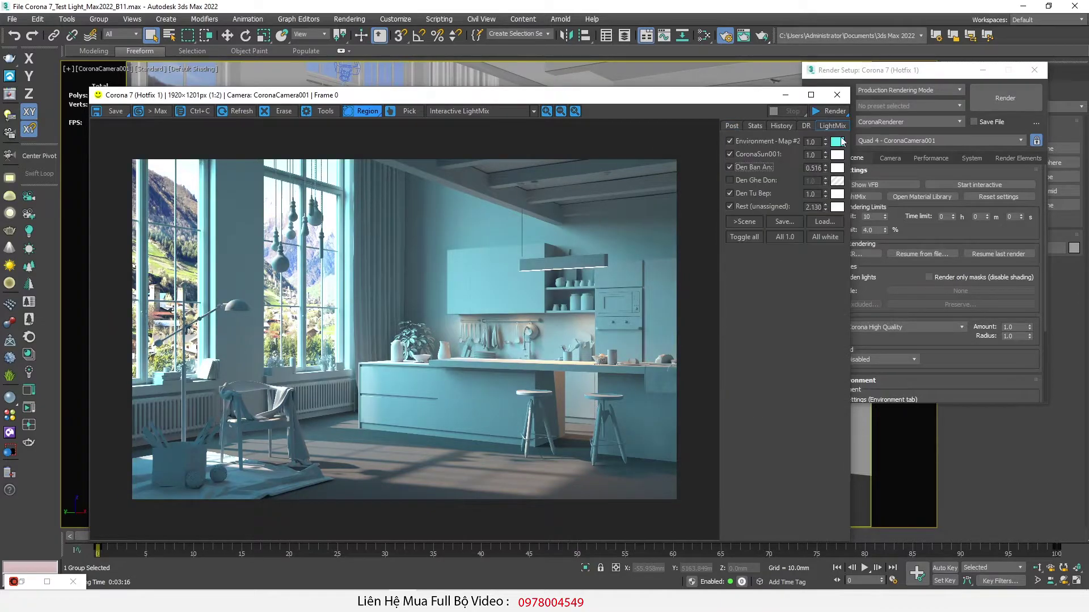
left_click(825, 236)
left_click(831, 358)
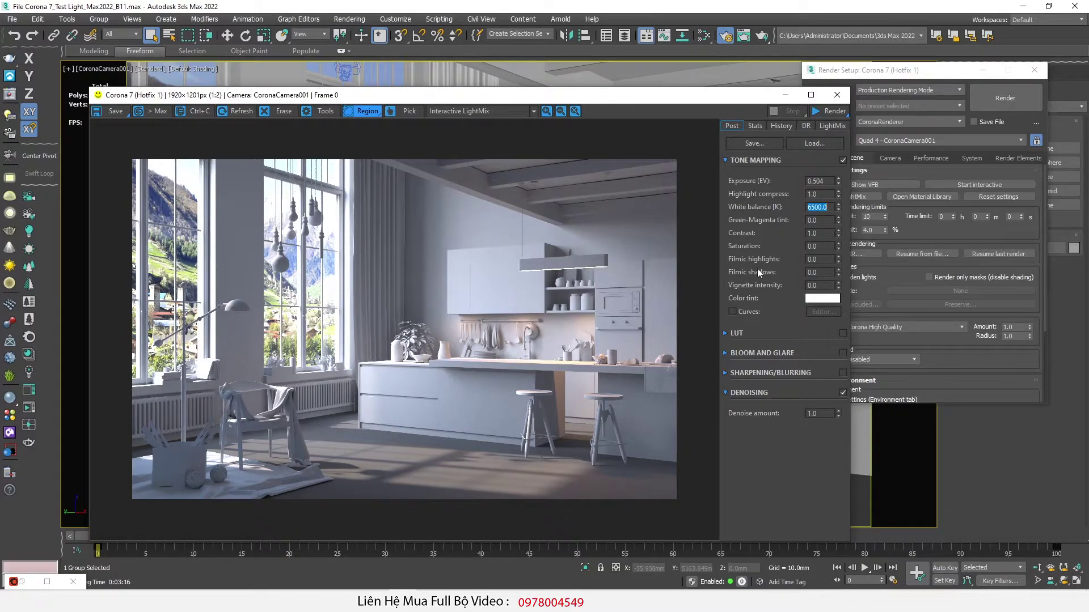
- Try different green-magenta tint and contrast amounts on the render, returning them to 0.0 and 1.0
left_click_drag(839, 220, 835, 315)
right_click(839, 218)
left_click_drag(836, 162, 844, 211)
left_click_drag(838, 233, 844, 213)
scroll(412, 269, "up", 1)
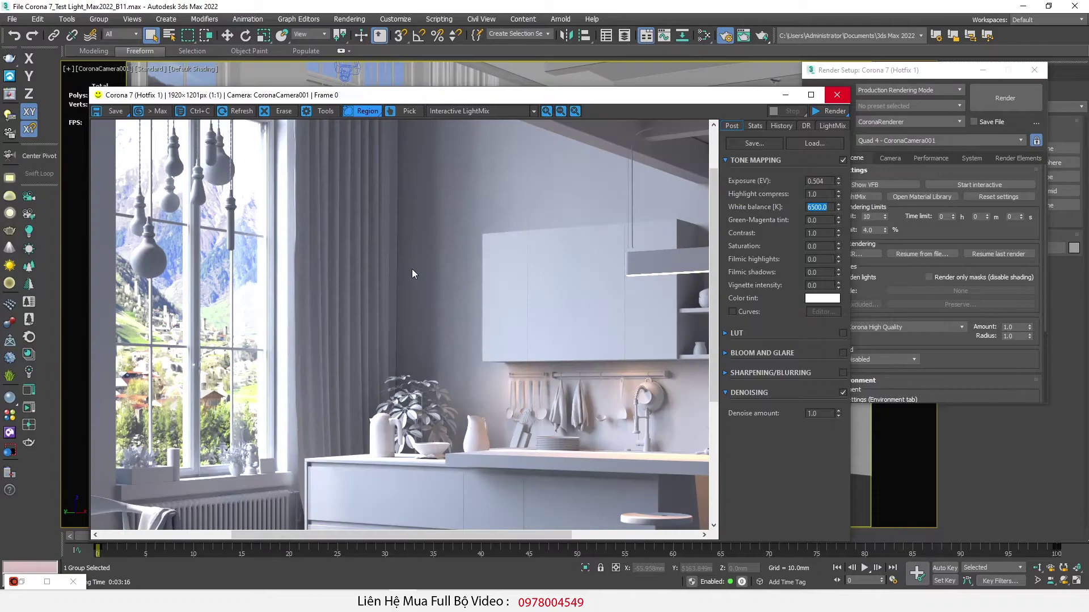
scroll(494, 293, "down", 1)
scroll(501, 335, "up", 1)
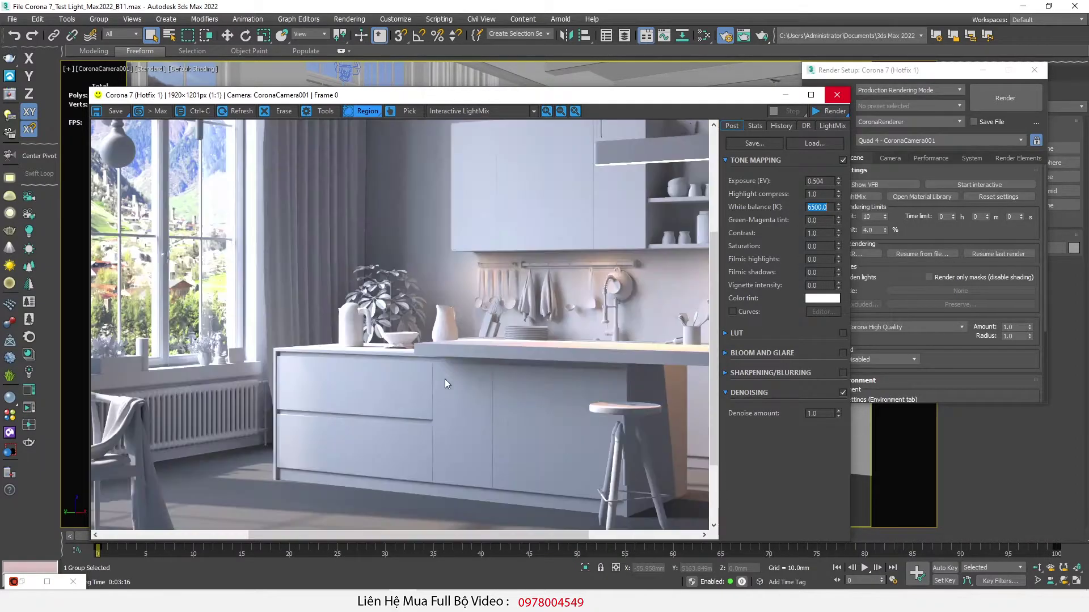
- Try a different saturation amount on the render, returning it to 0.0
scroll(401, 218, "down", 1)
scroll(400, 218, "up", 1)
scroll(401, 215, "down", 1)
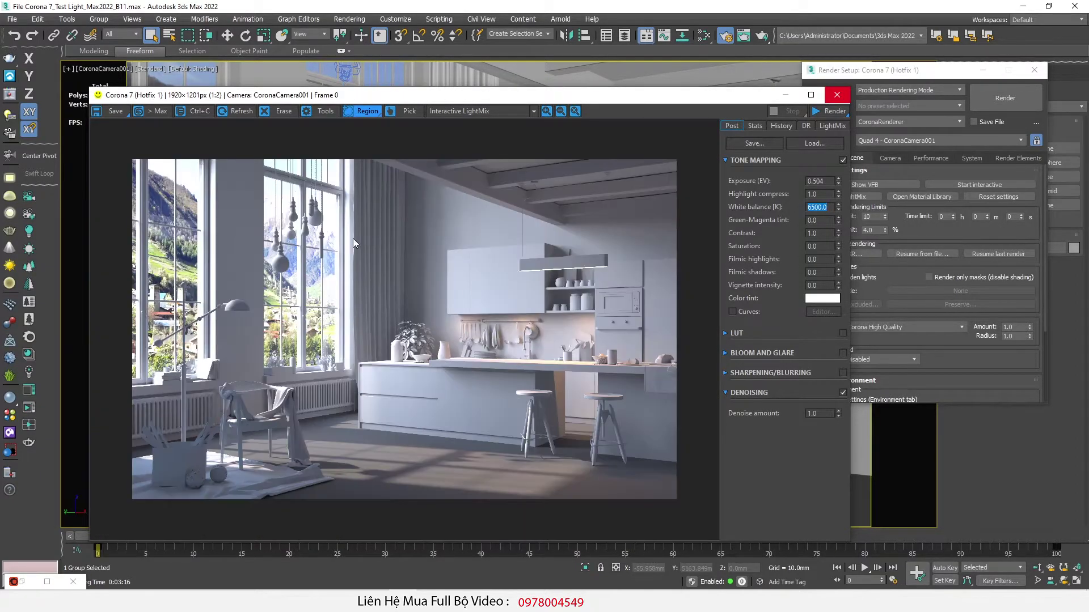
scroll(465, 313, "up", 1)
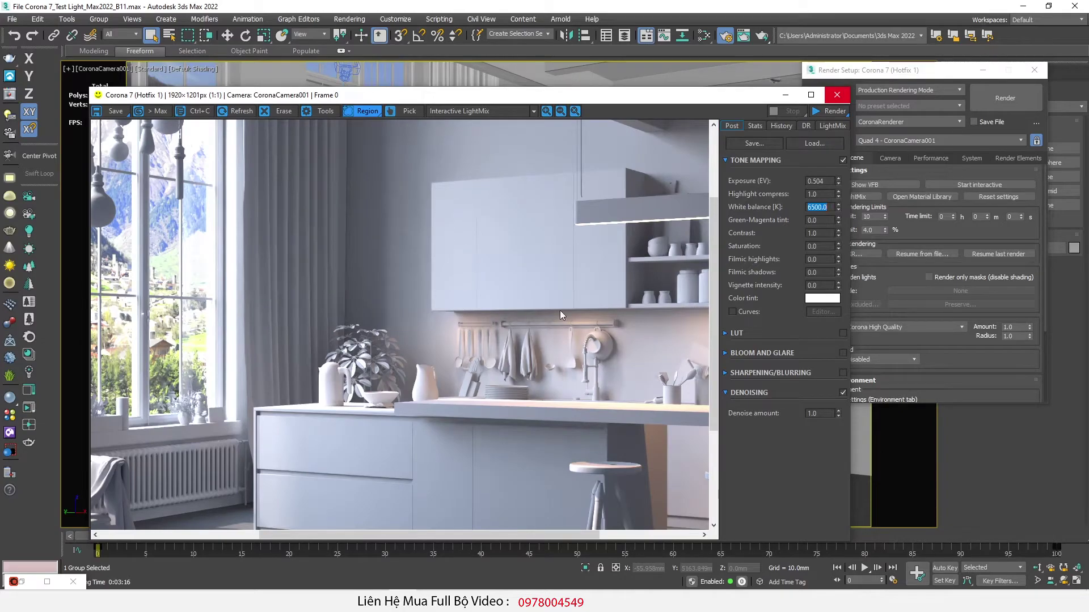
middle_click_drag(548, 311, 504, 299)
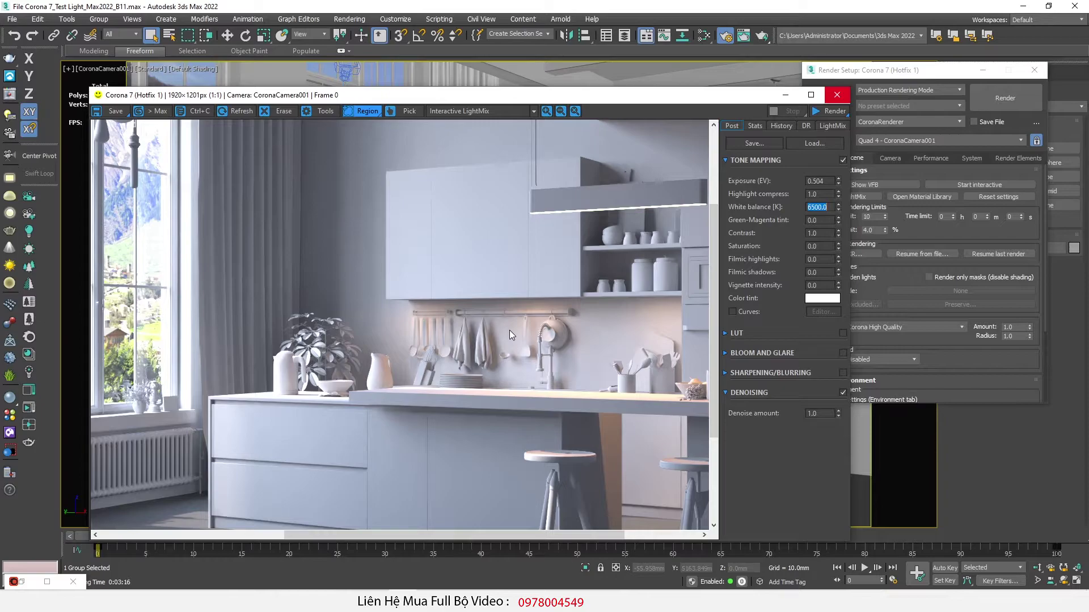
scroll(513, 327, "down", 1)
mouse_move(838, 244)
left_mouse_down()
mouse_move(833, 346)
mouse_move(829, 224)
mouse_move(839, 247)
left_mouse_up()
right_click(839, 247)
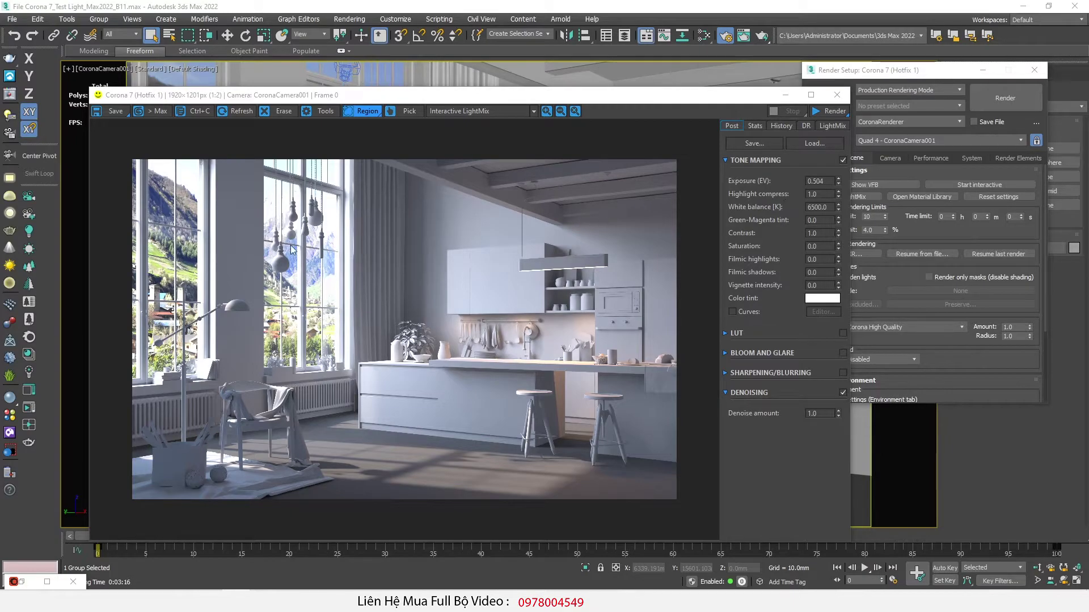
- Examine the bright window frames and the mountain view outside in the render up close
scroll(223, 247, "up", 1)
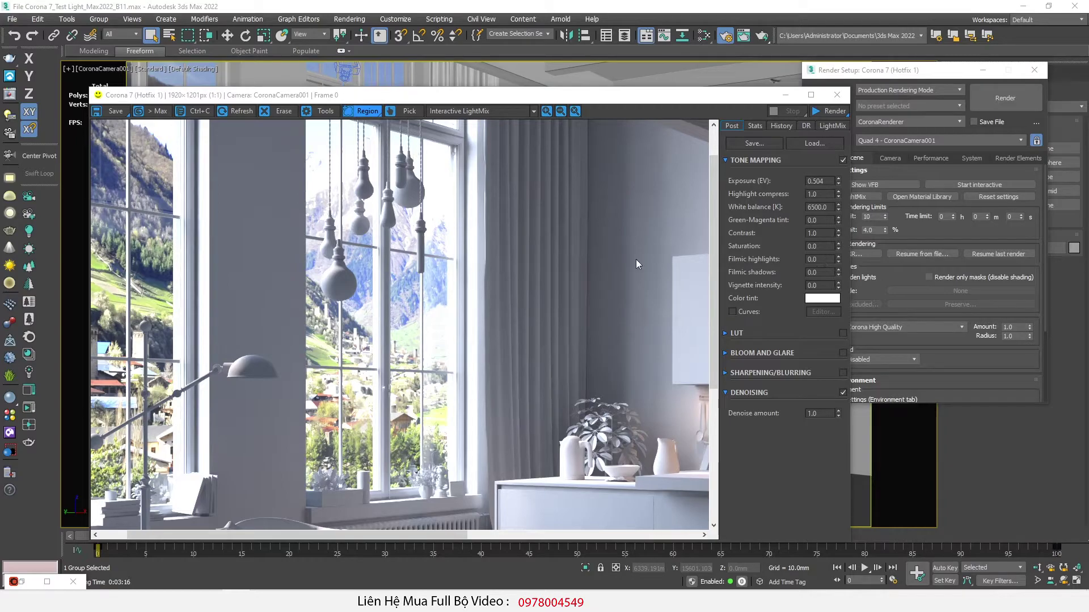
scroll(484, 379, "down", 2)
scroll(518, 400, "up", 2)
scroll(177, 260, "up", 1)
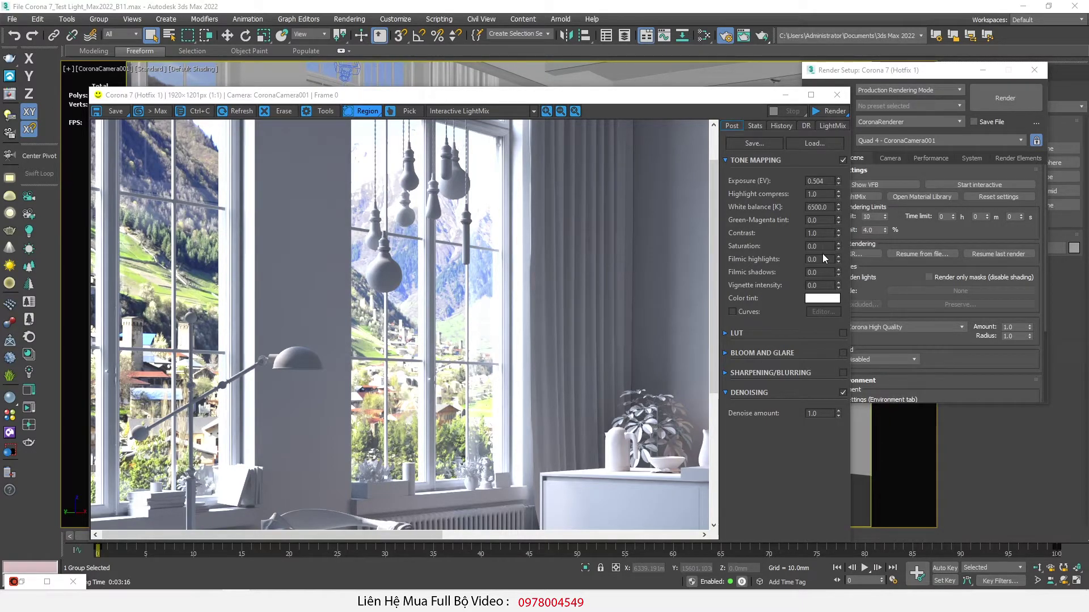
scroll(437, 294, "down", 1)
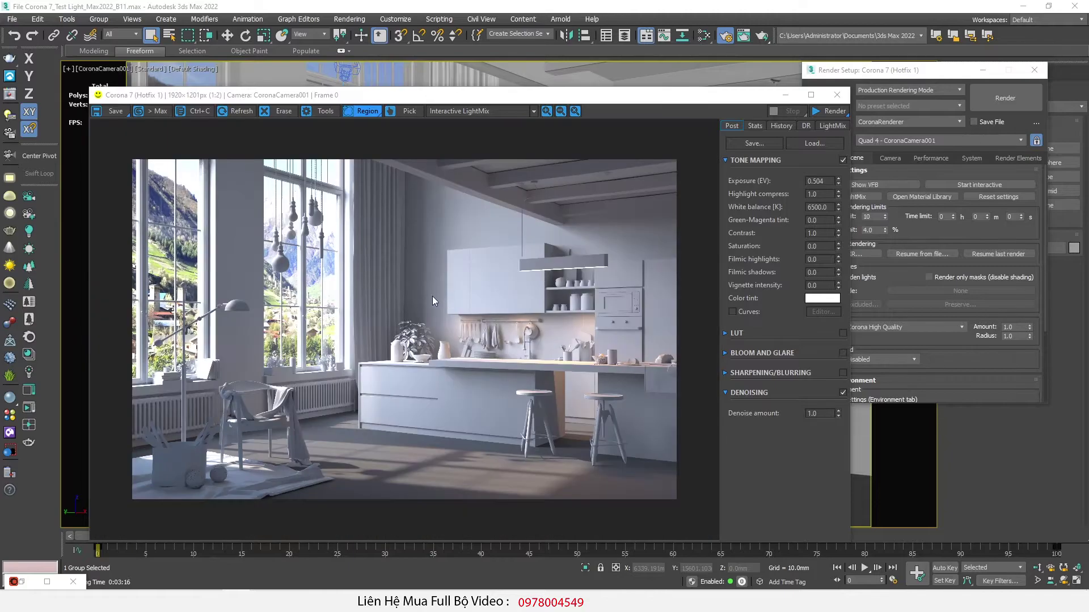
scroll(192, 293, "up", 1)
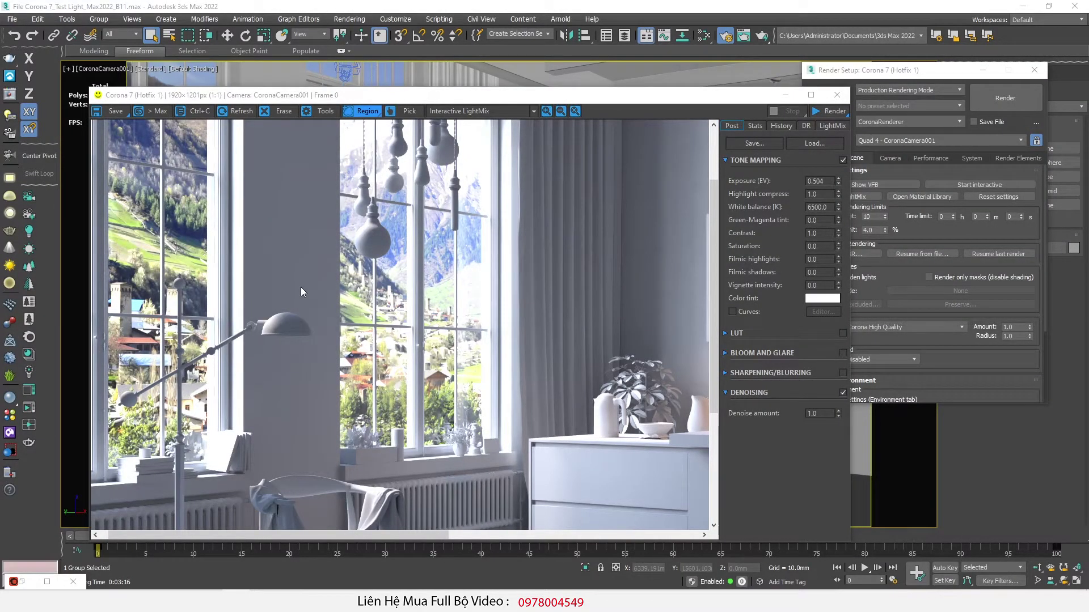
scroll(300, 287, "down", 1)
scroll(286, 286, "up", 1)
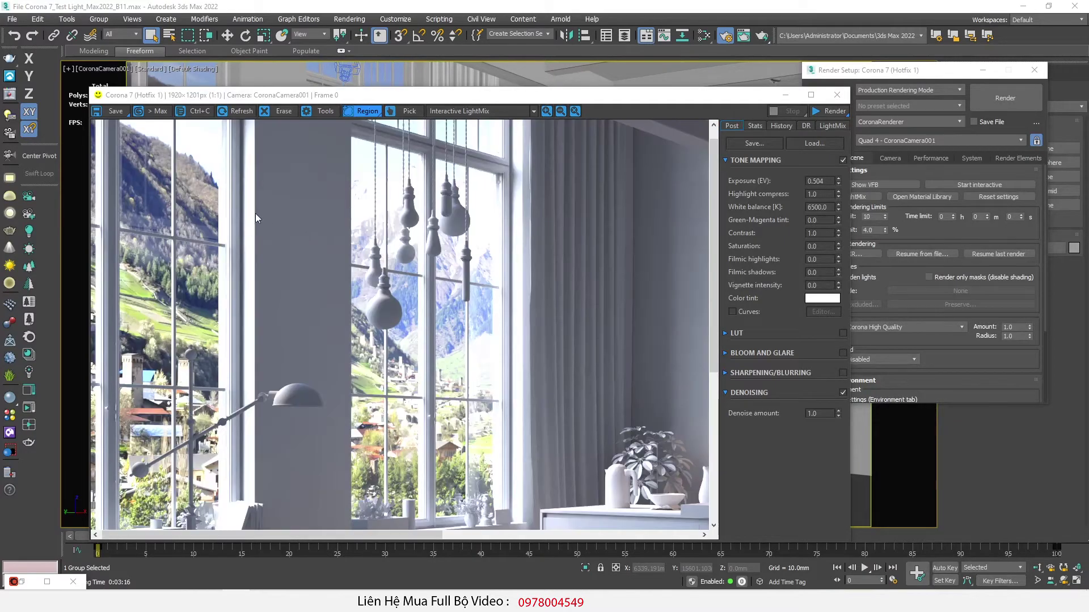
scroll(229, 271, "up", 1)
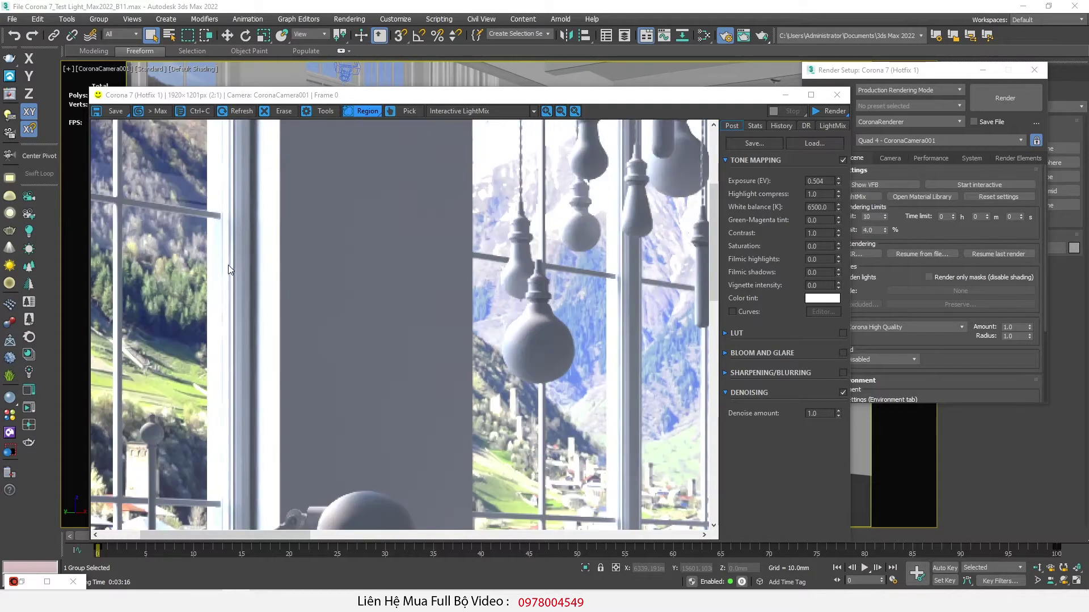
- Mark temporary regions over the bright window frame and the lit kitchen countertop in the render
left_click(363, 112)
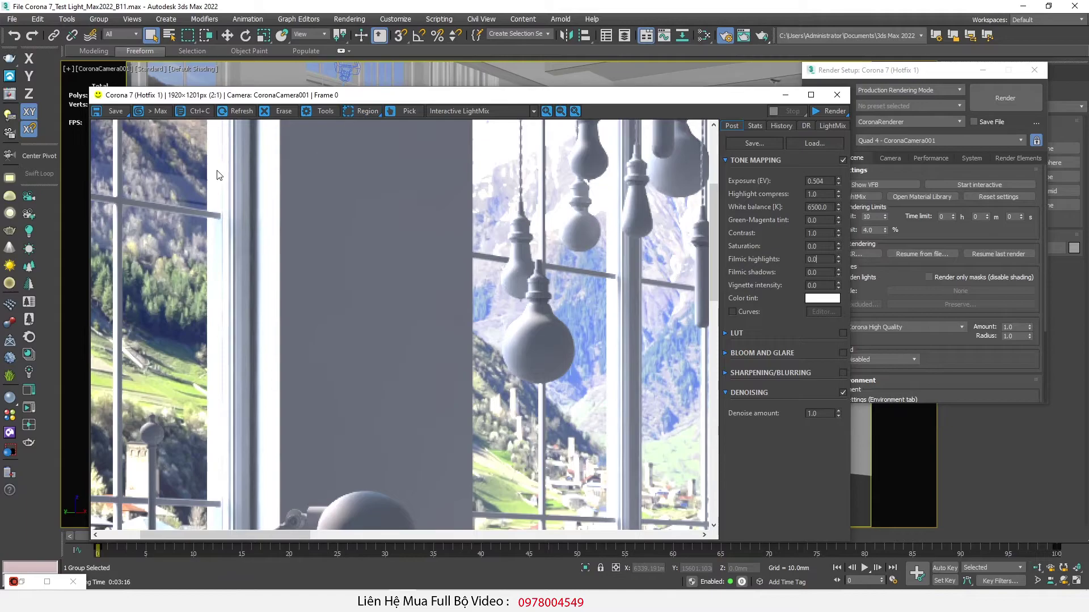
left_click_drag(204, 169, 261, 320)
scroll(266, 306, "down", 3)
scroll(590, 384, "up", 3)
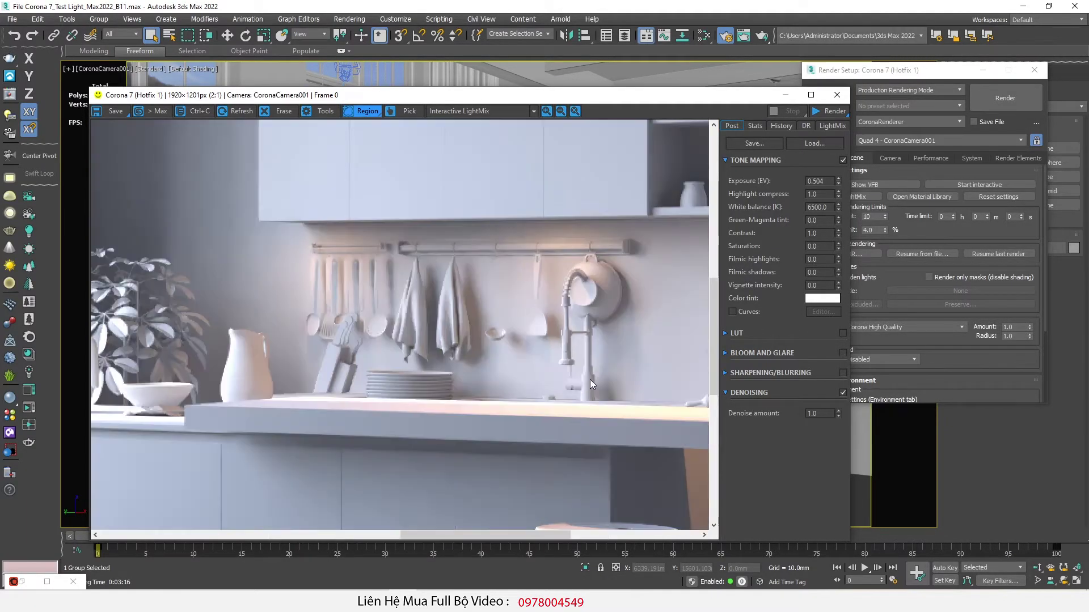
middle_click_drag(579, 375, 403, 312)
left_click_drag(190, 315, 708, 379)
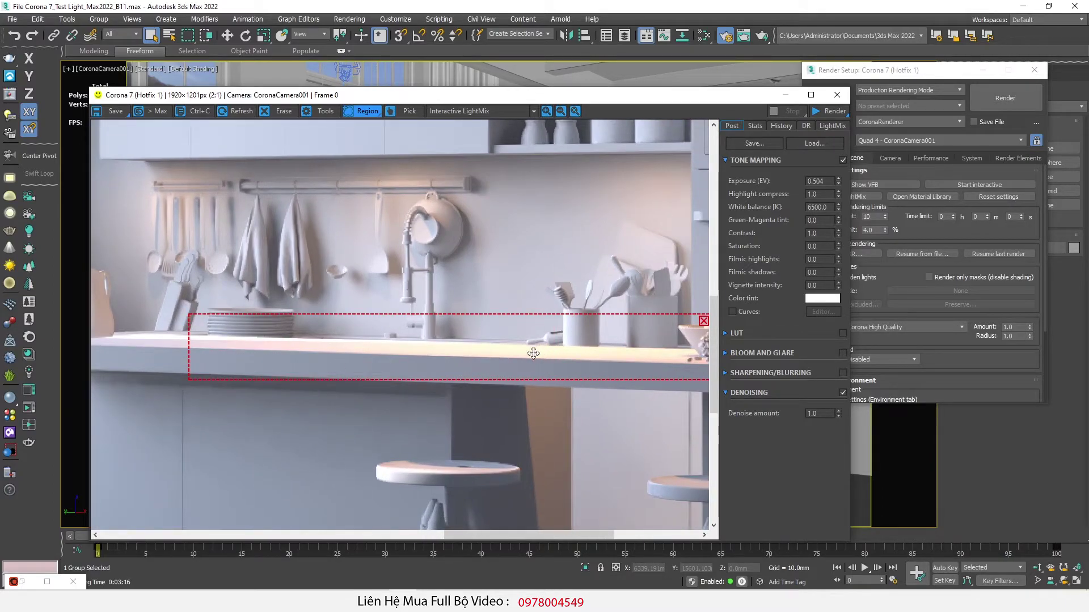
scroll(446, 365, "down", 2)
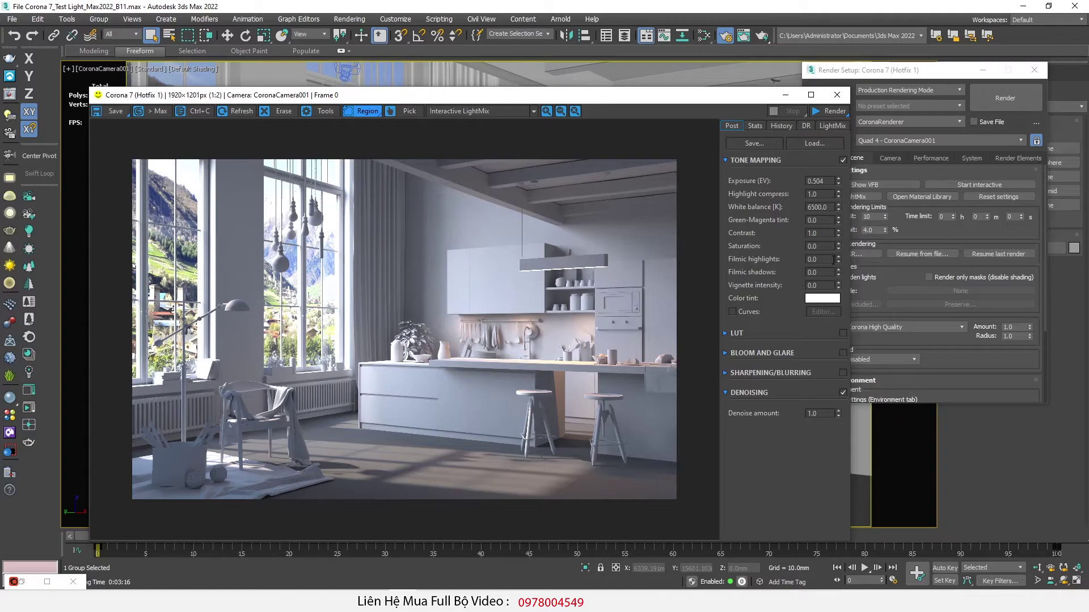
- Try different filmic highlights and filmic shadows amounts on the render, returning both to 0.0
left_click_drag(838, 260, 831, 282)
left_click_drag(838, 273, 826, 138)
right_click(838, 273)
right_click(838, 272)
- Try vignette intensities of 1.427 and 2.986 on the render, returning the value to 0.0
left_click_drag(839, 284, 841, 63)
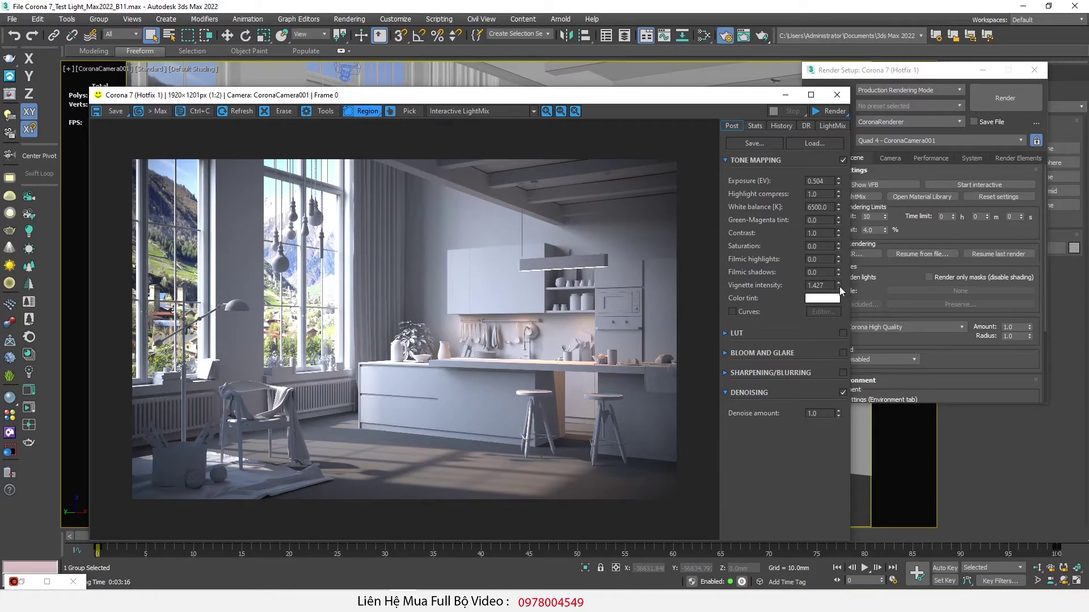
left_click_drag(839, 282, 835, 183)
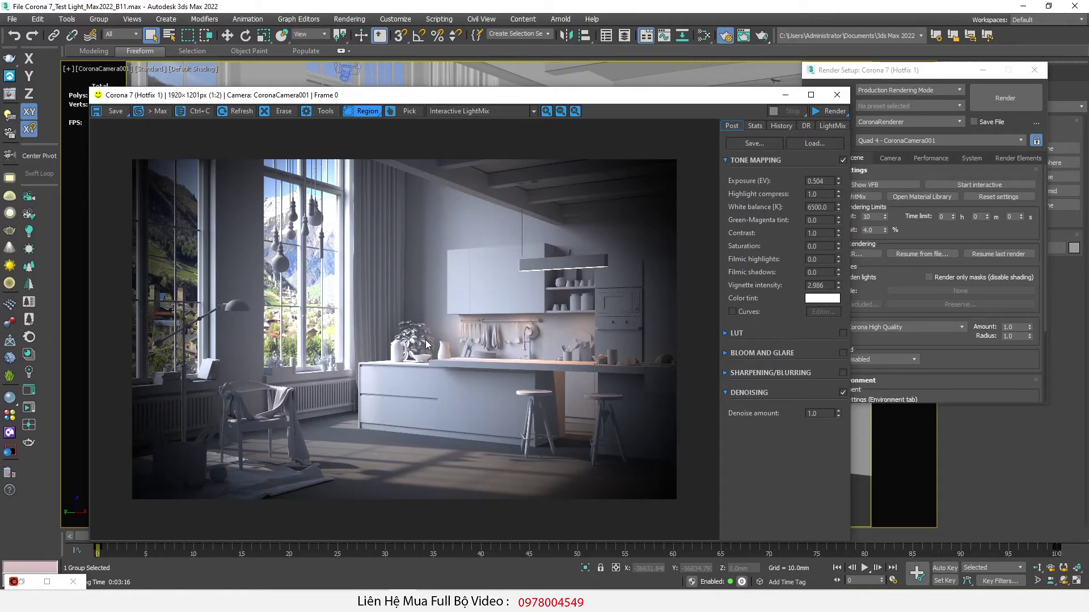
right_click(839, 286)
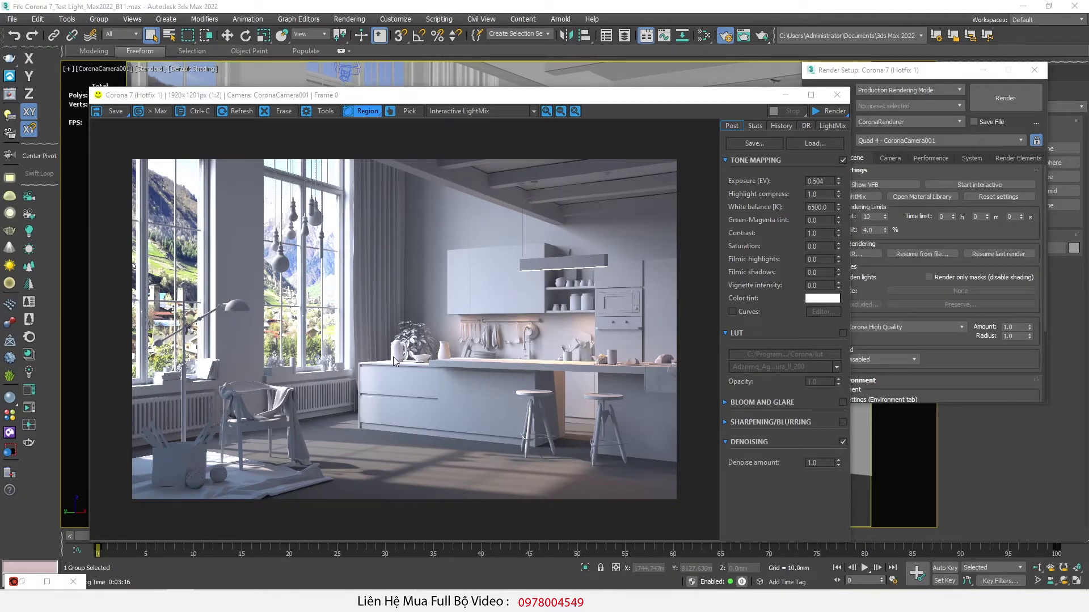
- Try different color tint colors on the render and discard the color selection
scroll(410, 356, "up", 2)
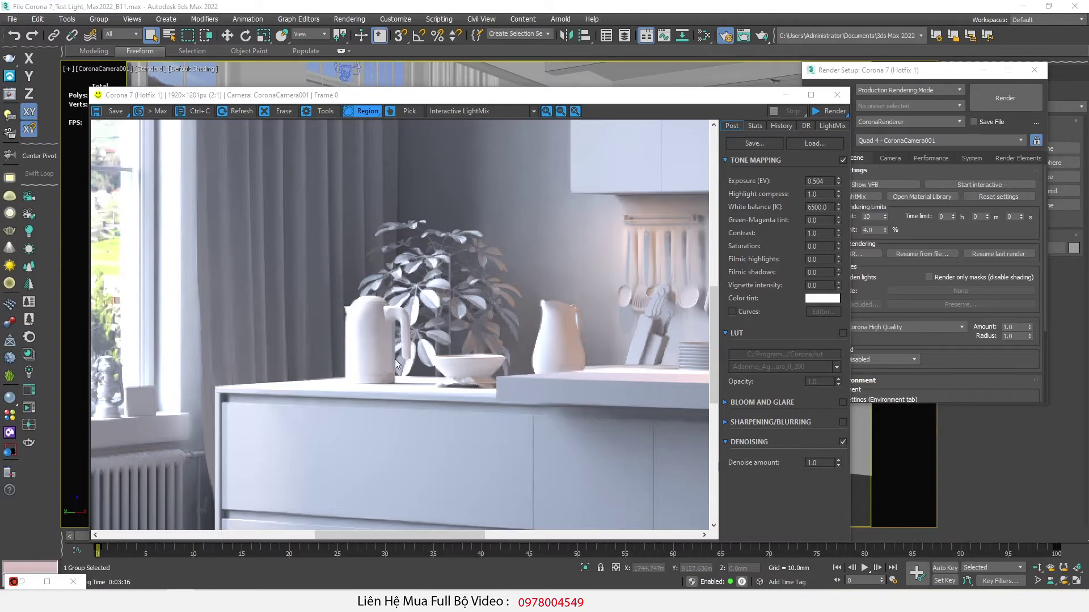
scroll(396, 356, "down", 1)
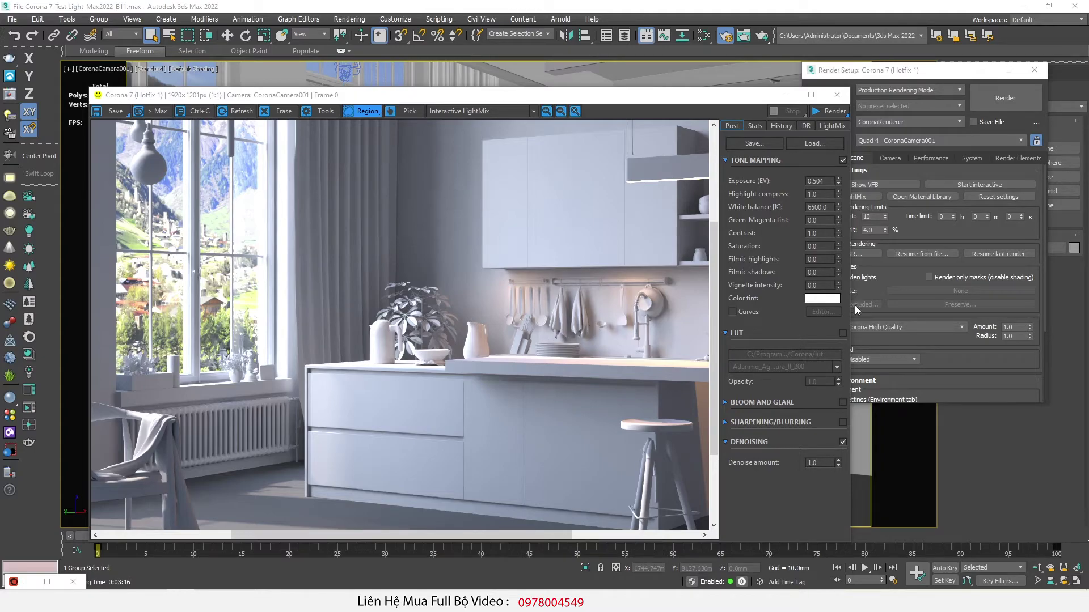
scroll(775, 295, "down", 1)
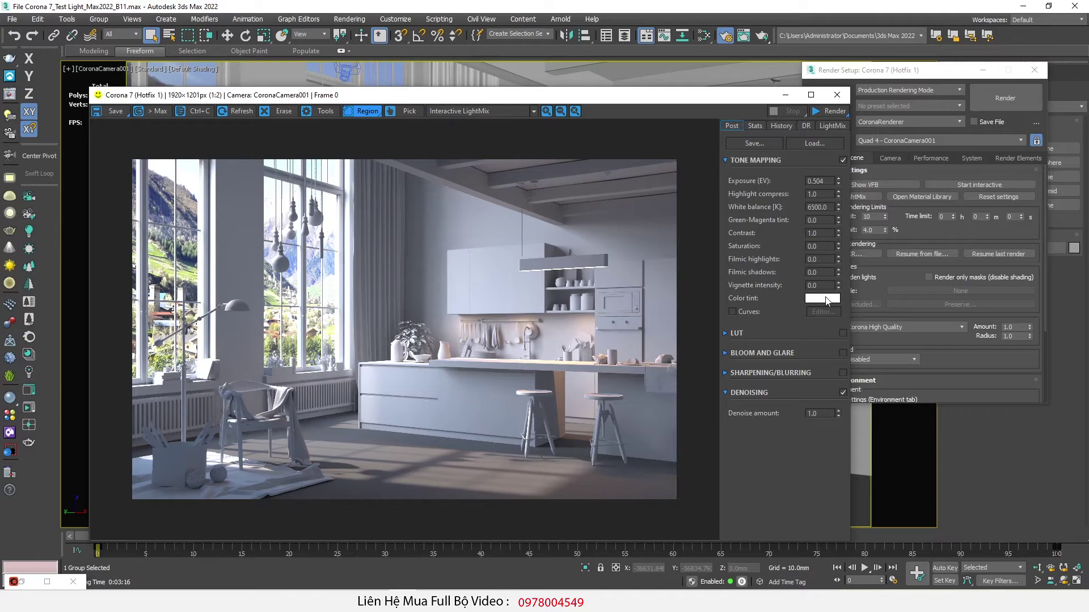
left_click(823, 298)
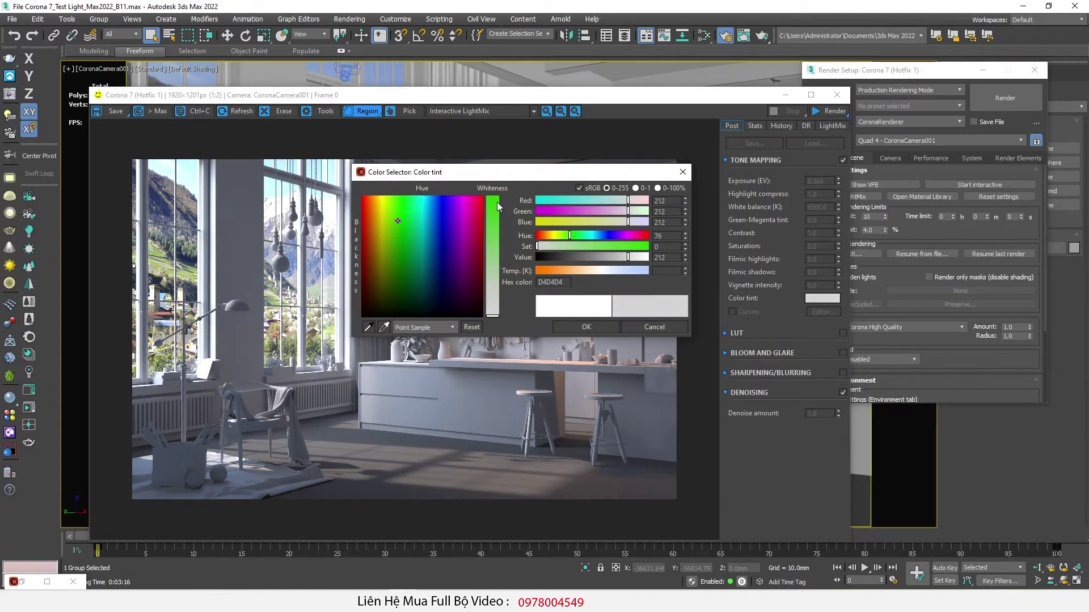
left_click(495, 215)
left_click_drag(445, 233, 392, 248)
left_click(653, 327)
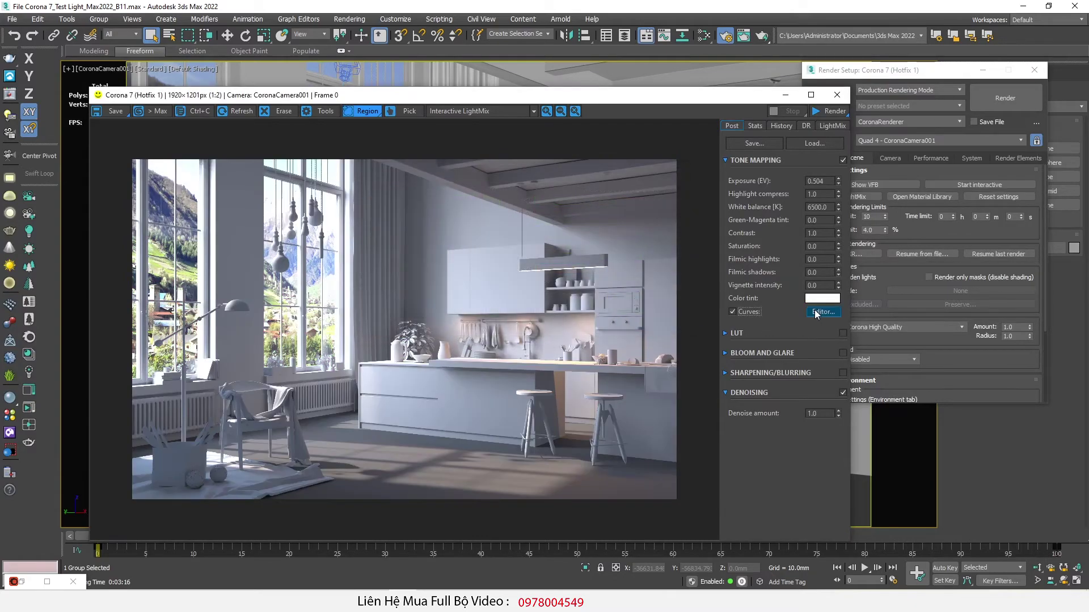
- Try a steep S-shaped brightness curve on the render and turn the curves off again
left_click(823, 312)
mouse_move(902, 345)
left_mouse_down()
mouse_move(904, 309)
mouse_move(909, 336)
left_mouse_up()
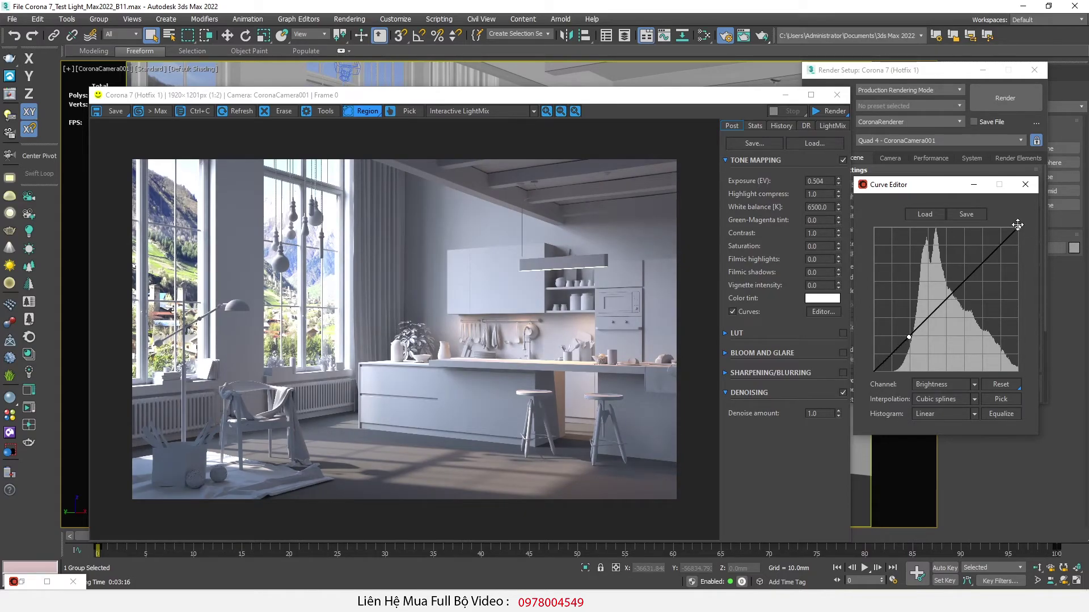
left_click(972, 273)
left_click_drag(978, 272, 958, 252)
left_click_drag(908, 340, 914, 350)
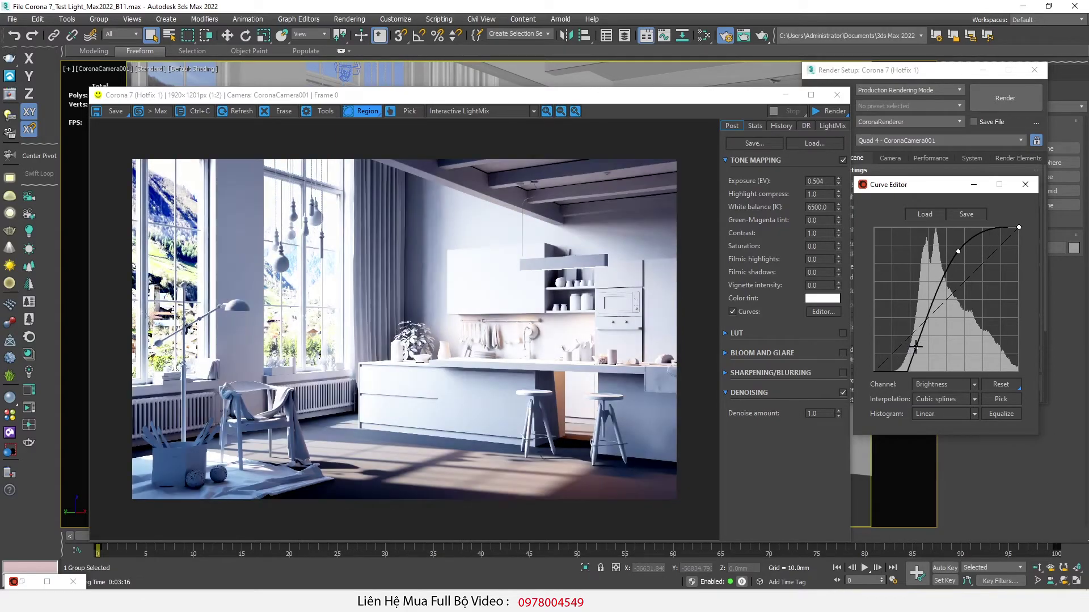
left_click(1025, 184)
left_click(747, 312)
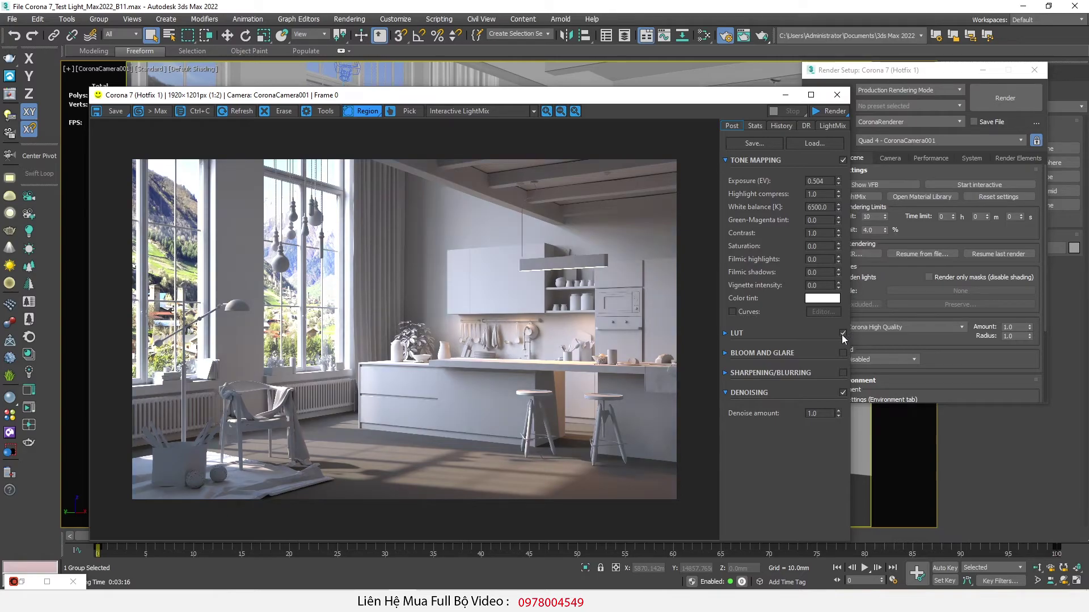
- Expand the LUT settings and try the Adanmq_Ag...ima_II_100 and Adanmq_Ag..._Vista_100 presets on the render
left_click(725, 333)
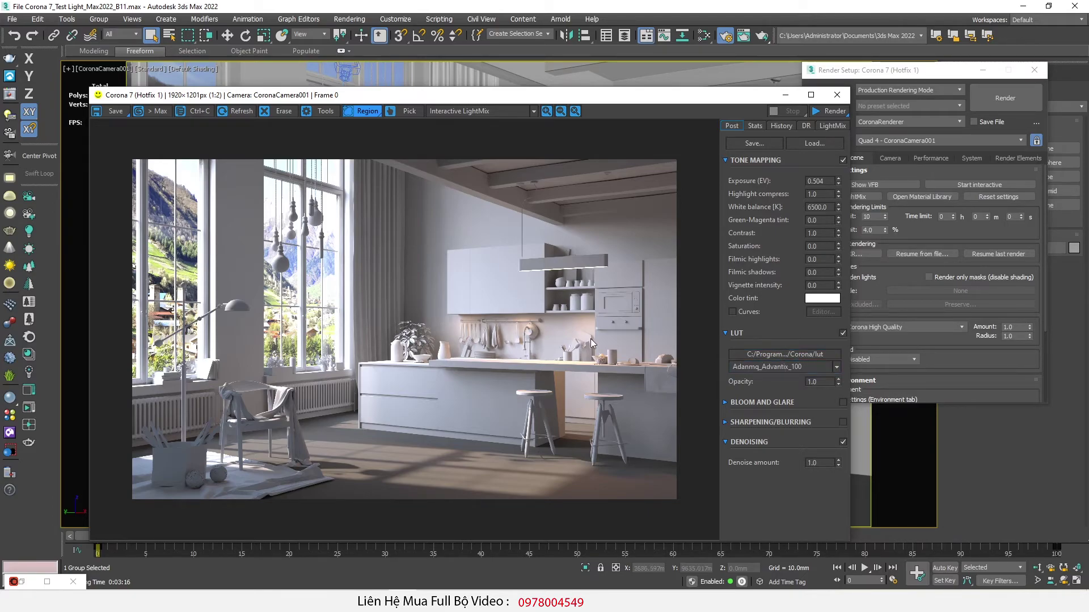
left_click(815, 366)
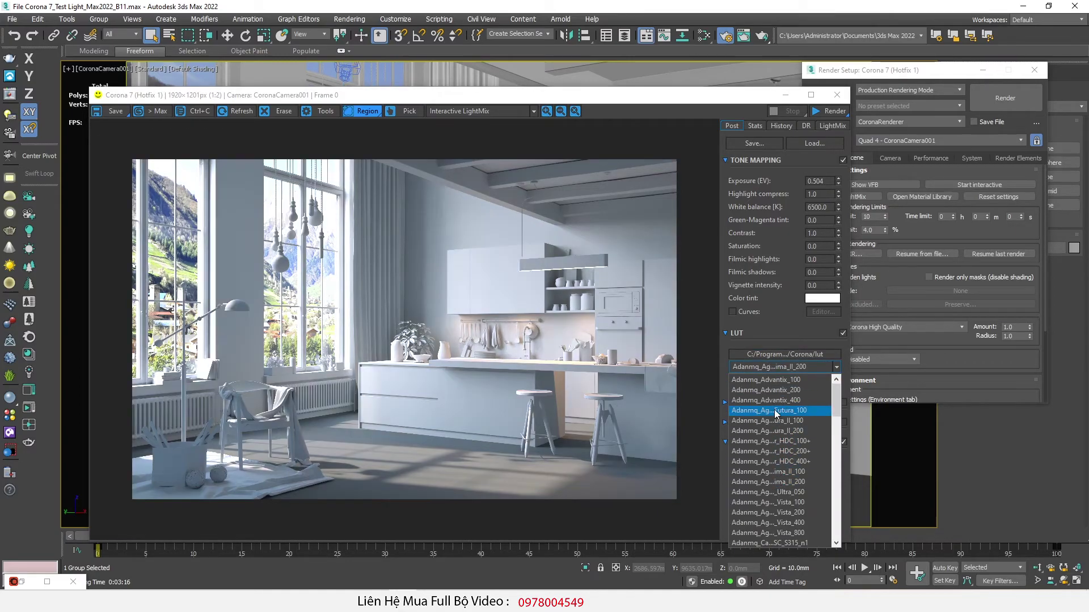
left_click(765, 471)
left_click(772, 367)
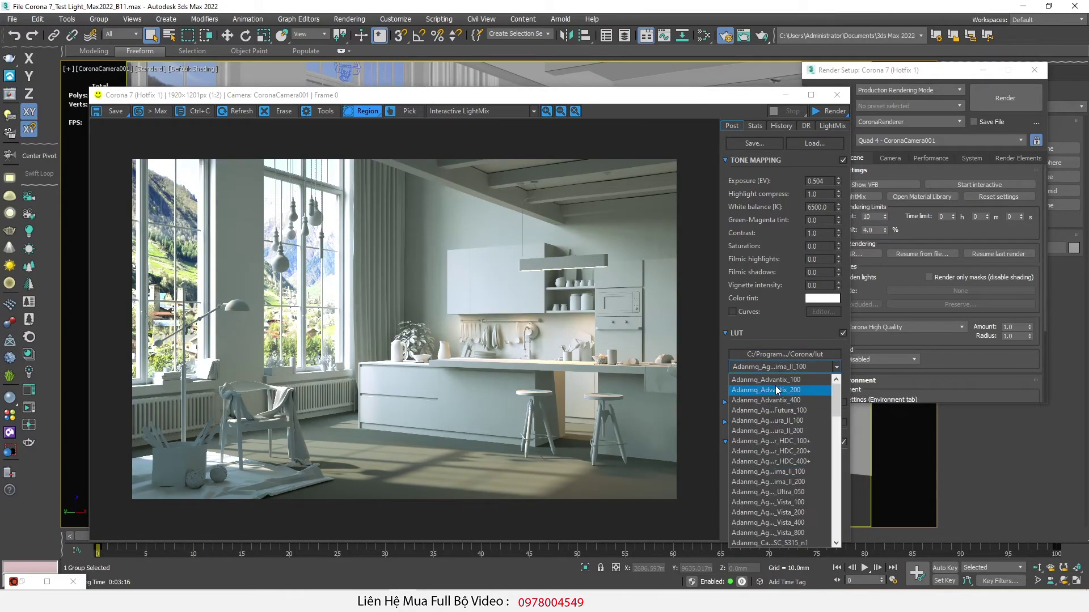
left_click(768, 502)
- Browse the list of LUT presets and apply Adanmq_Ag..._Vista_100 to the render
left_click(783, 368)
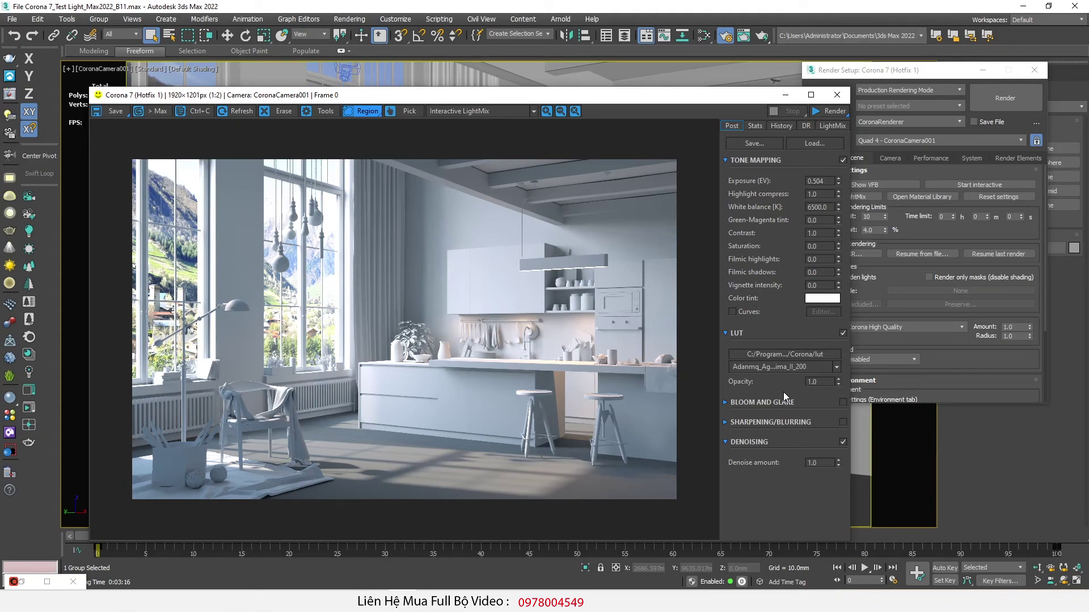
left_click(790, 367)
left_click(789, 368)
left_click(787, 366)
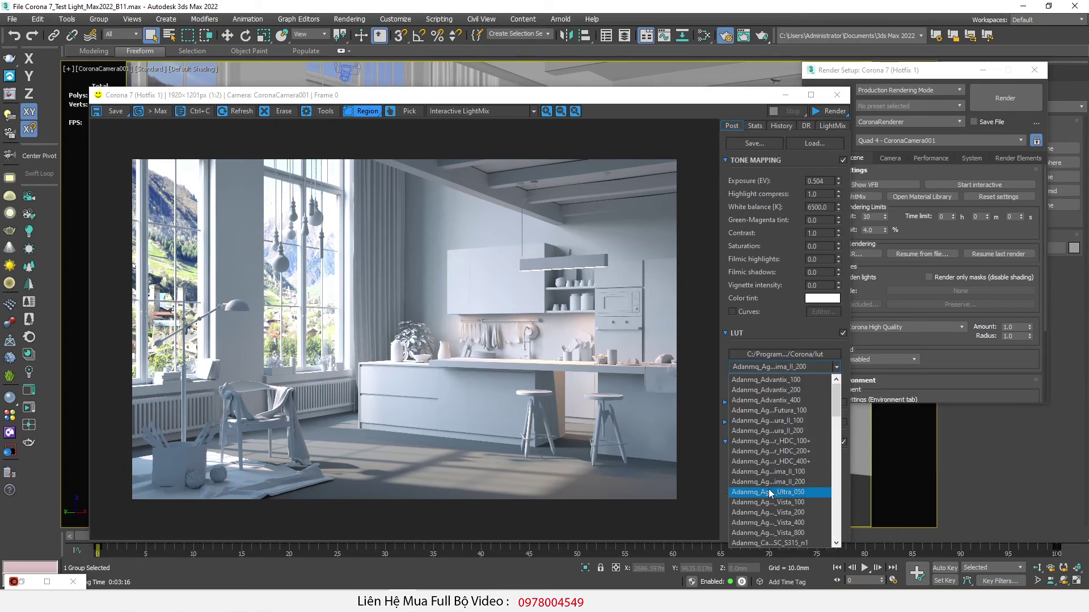
left_click(779, 366)
left_click(779, 366)
left_click(766, 503)
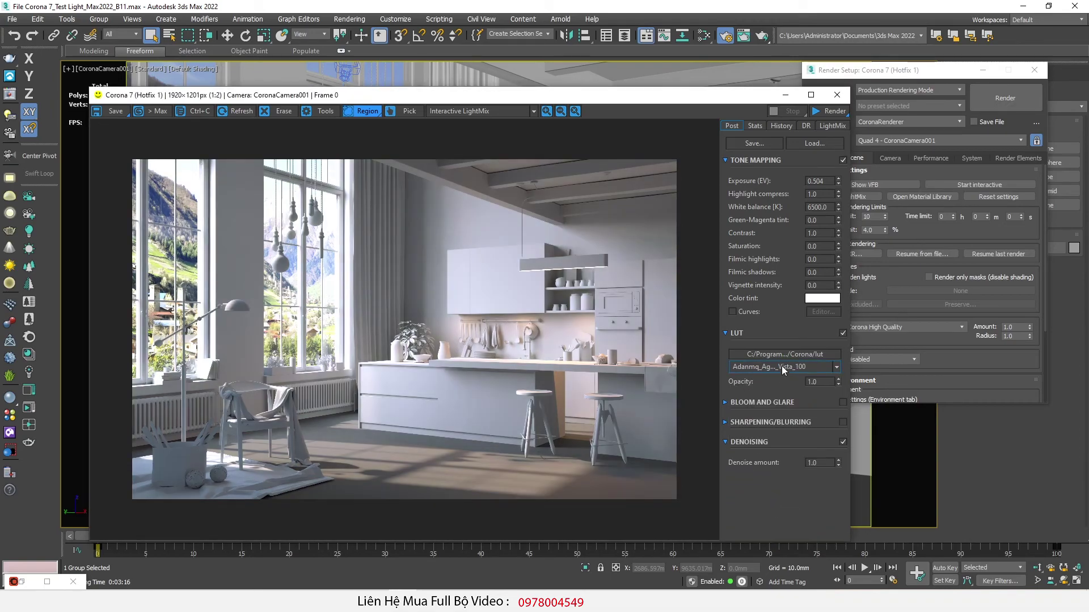
- Compare the LUT presets Adanmq_Ag...r_HDC_200+, Adanmq_Advantix_200 and Adanmq_Ag..._Vista_100 on the render
left_click(781, 366)
left_click(770, 451)
left_click(784, 368)
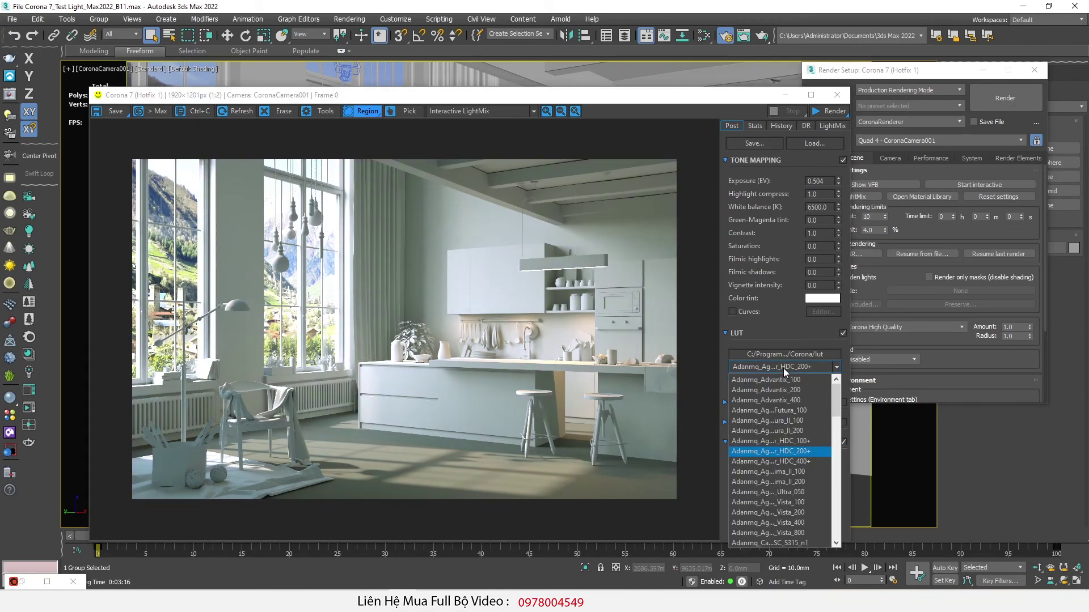
left_click(771, 389)
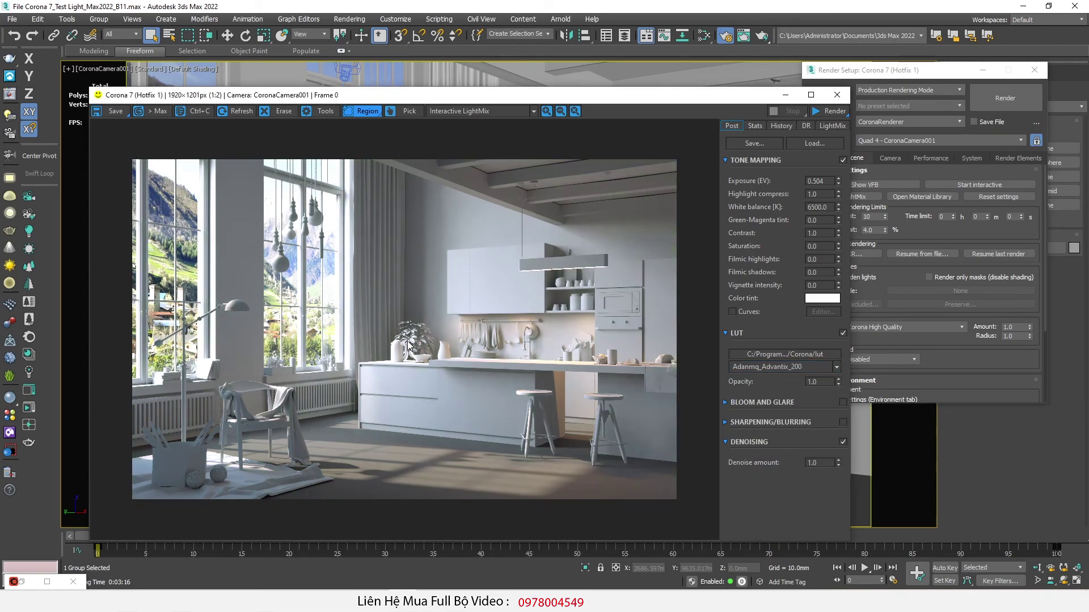
left_click(799, 367)
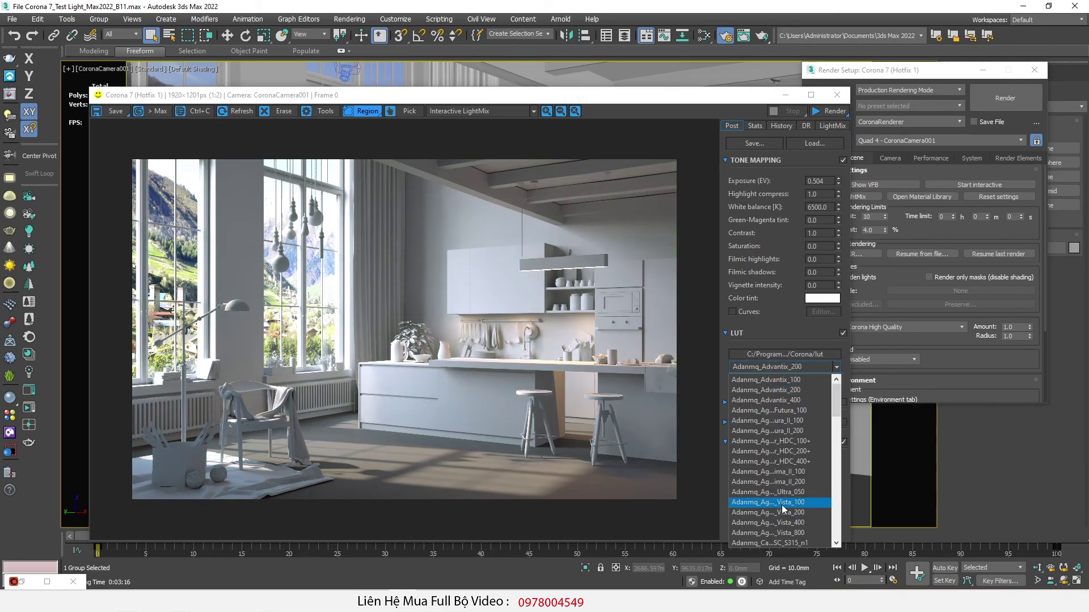
left_click(782, 502)
- Cycle through the LUT presets neighbouring Adanmq_Ag..._Vista_100, ending on Adanmq_Ag..._Vista_400
left_click(781, 366)
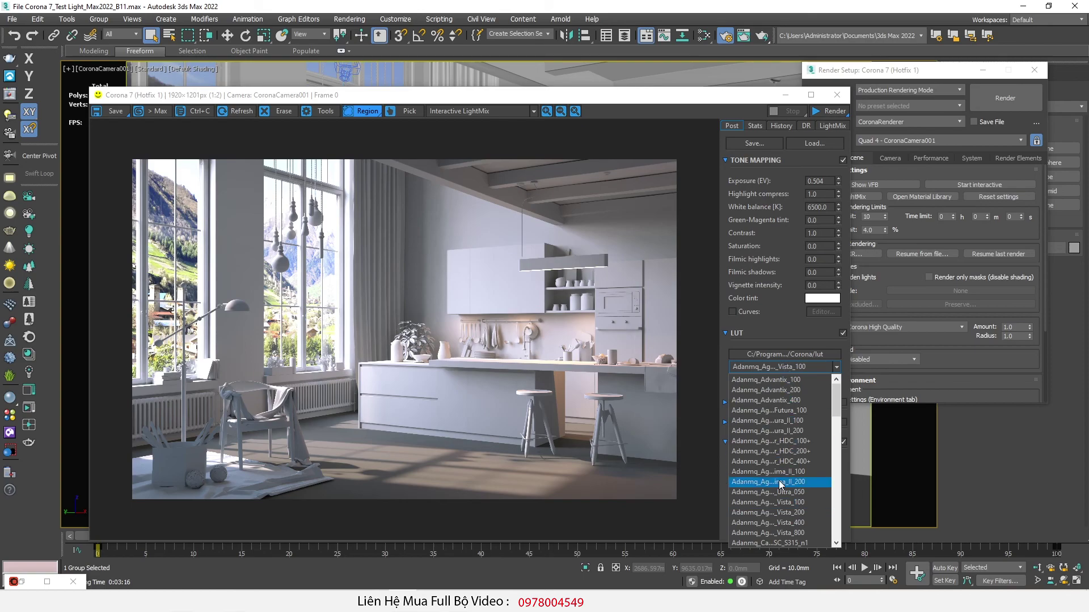
key("Down")
key("Down")
key("Up")
key("Up")
key("Up")
key("Down")
key("Down")
key("Down")
key("Down")
key("Down")
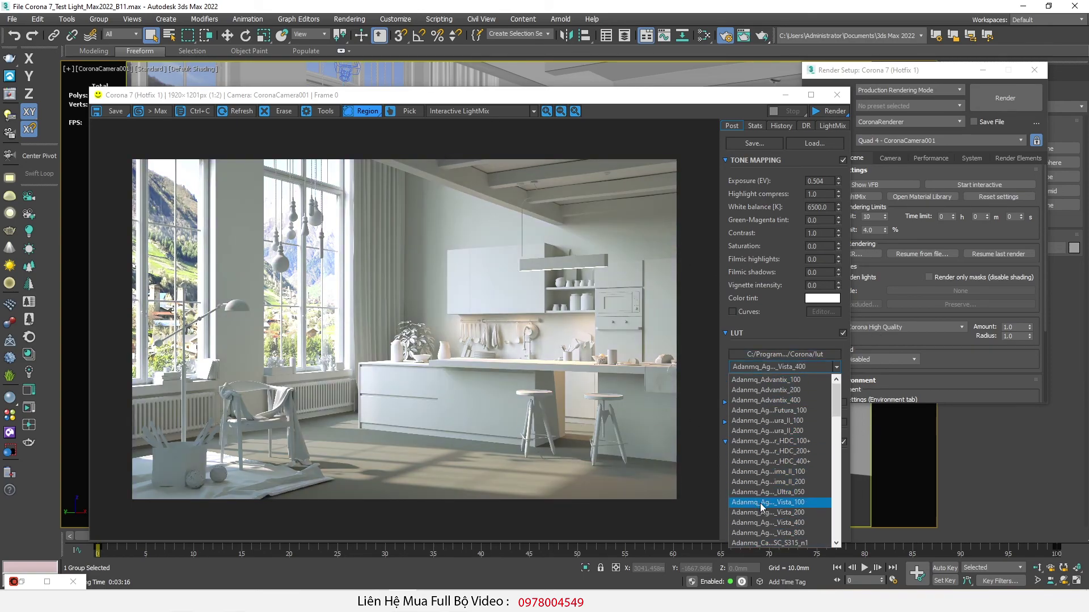
- Try the Adanmq_Ag...ima_II_100 and Adanmq_Ag...ura_II_200 LUT presets and turn the LUT off
left_click(773, 471)
left_click(789, 367)
left_click(781, 430)
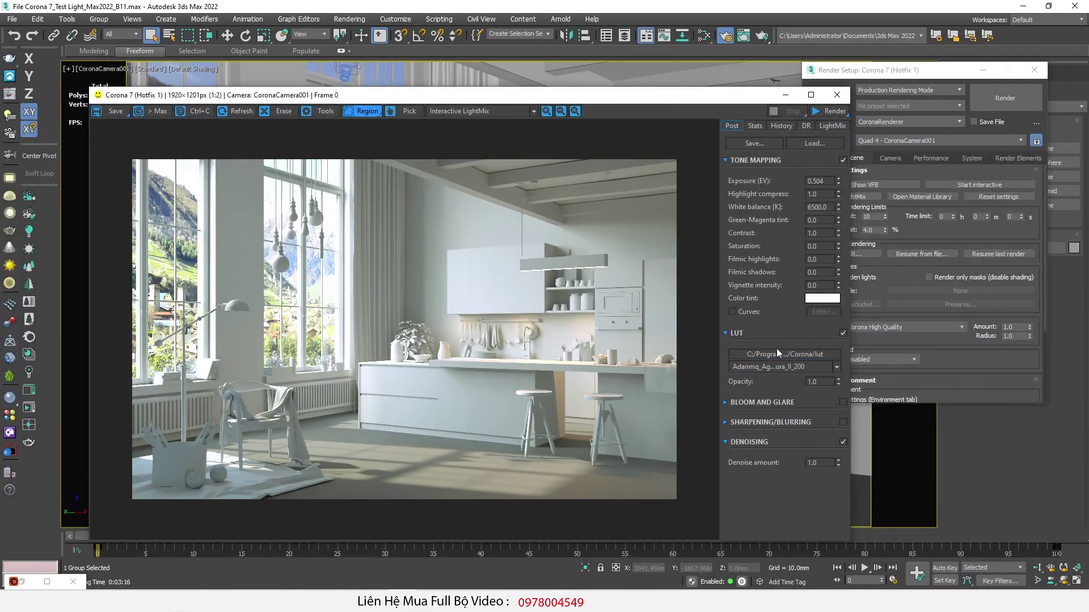
left_click(843, 333)
left_click(725, 333)
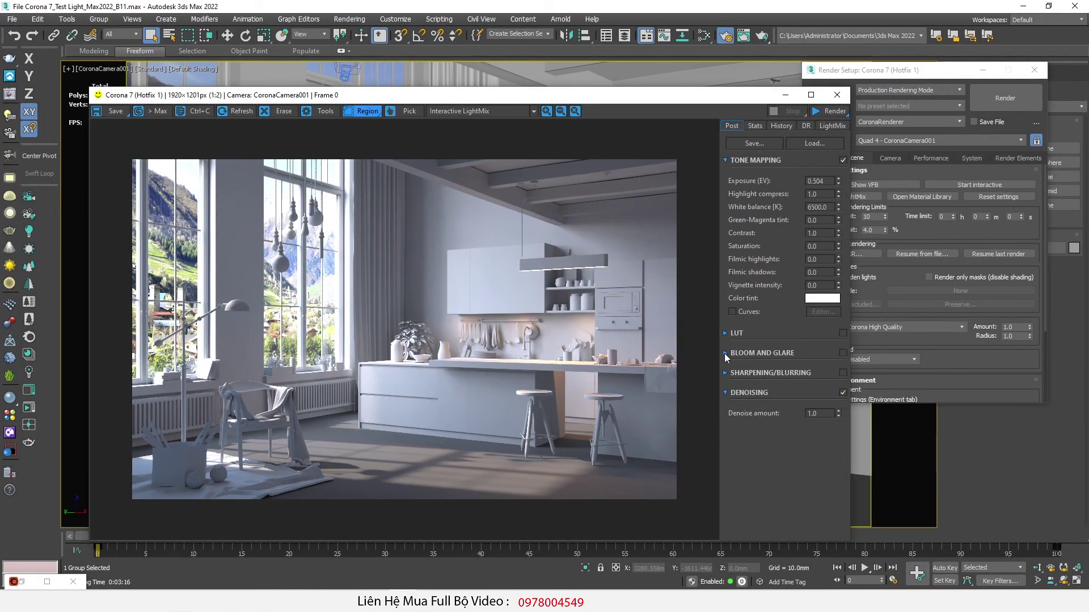
- Expand the bloom and glare settings and enable the effect on the render
left_click(725, 352)
left_click(833, 352)
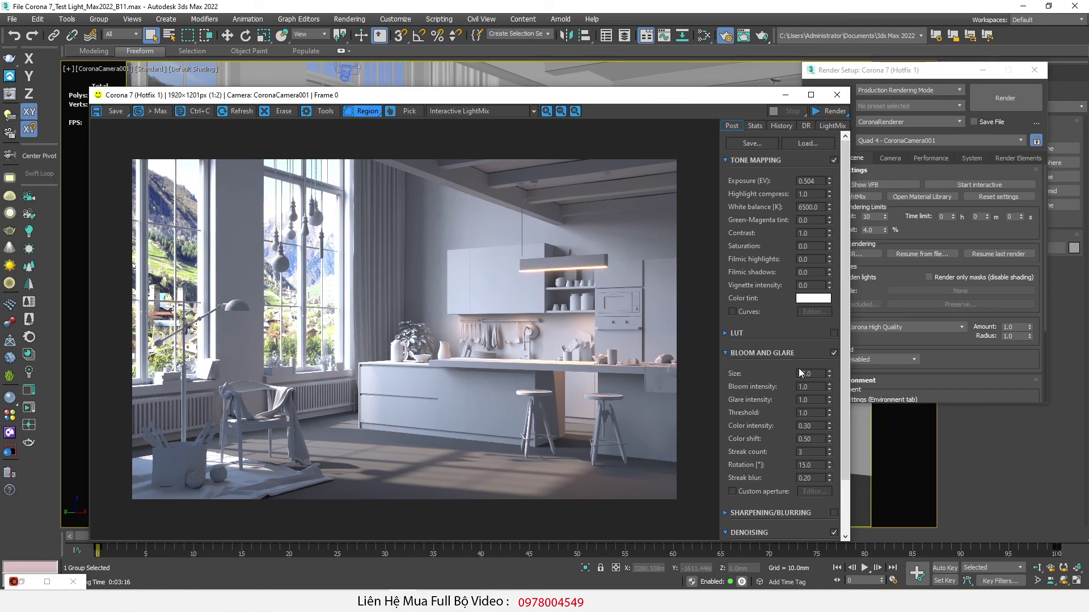